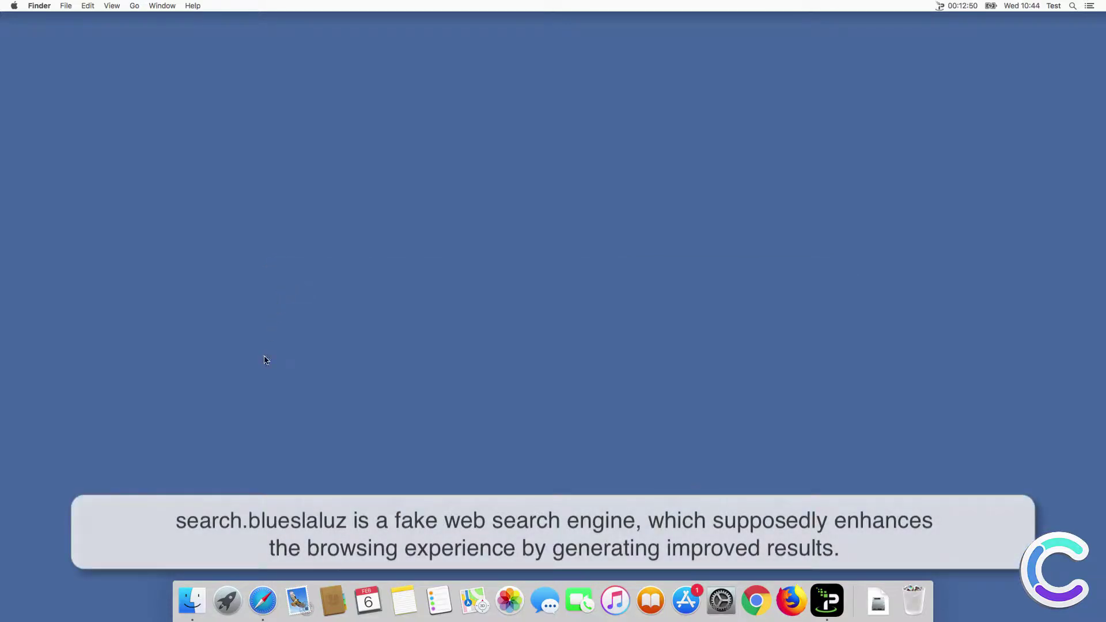
Step: Search 'search query' in Safari from the hijacked start page and from a new tab's address bar
{"action": "left_click", "coordinate": [264, 601]}
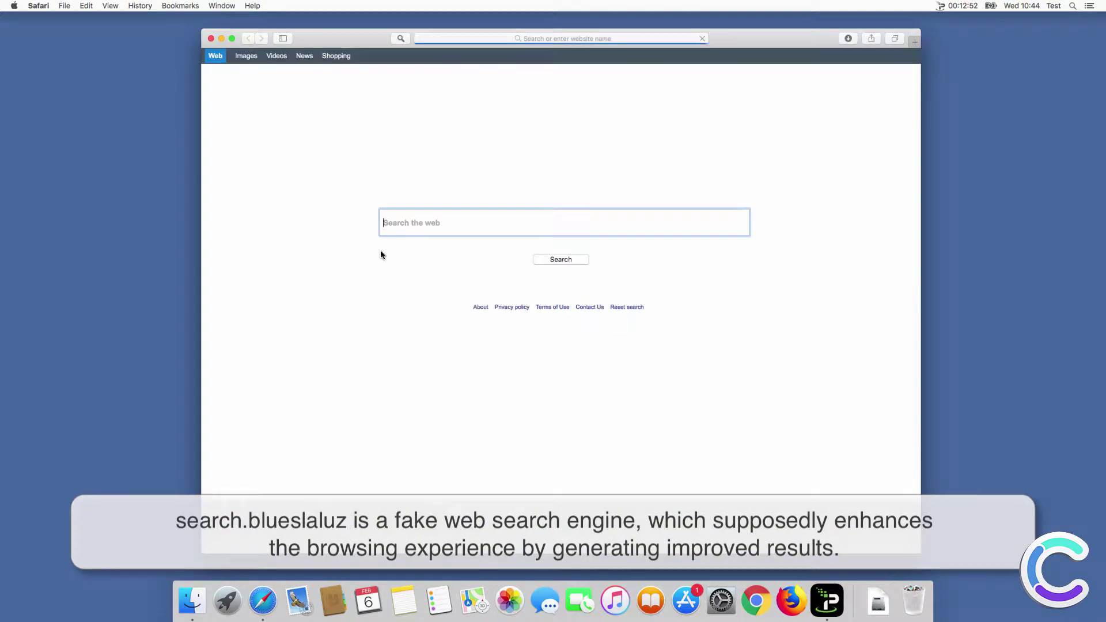
{"action": "type", "text": "search query"}
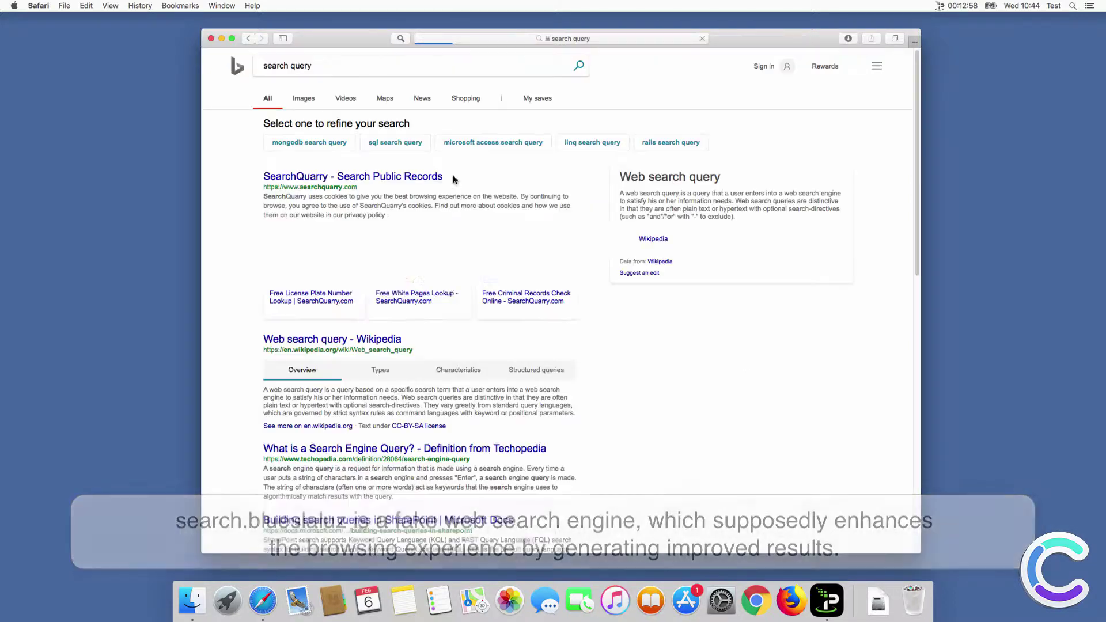
{"action": "left_click", "coordinate": [914, 40]}
{"action": "left_click", "coordinate": [556, 37]}
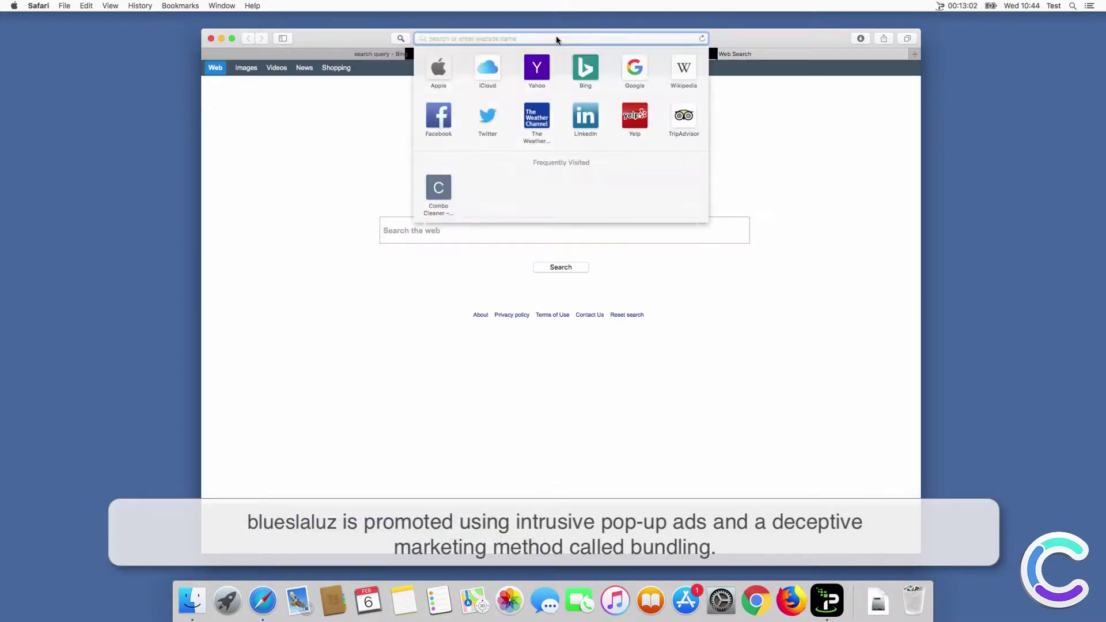
{"action": "type", "text": "sse"}
{"action": "key", "text": "BackSpace"}
{"action": "key", "text": "BackSpace"}
{"action": "key", "text": "BackSpace"}
{"action": "type", "text": "search"}
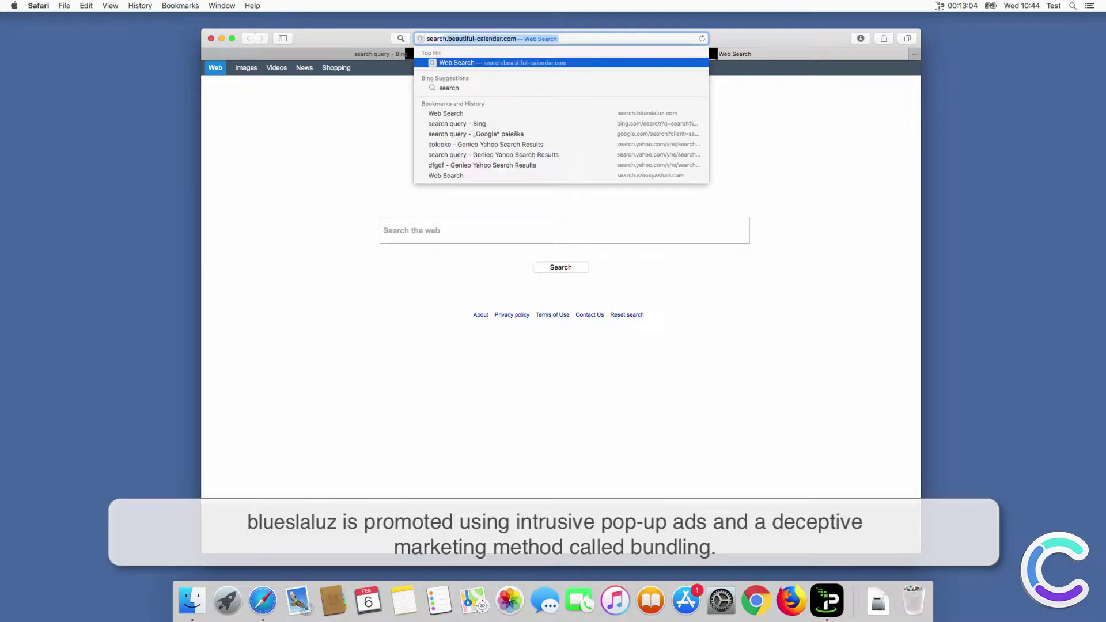
{"action": "type", "text": " query"}
{"action": "key", "text": "Return"}
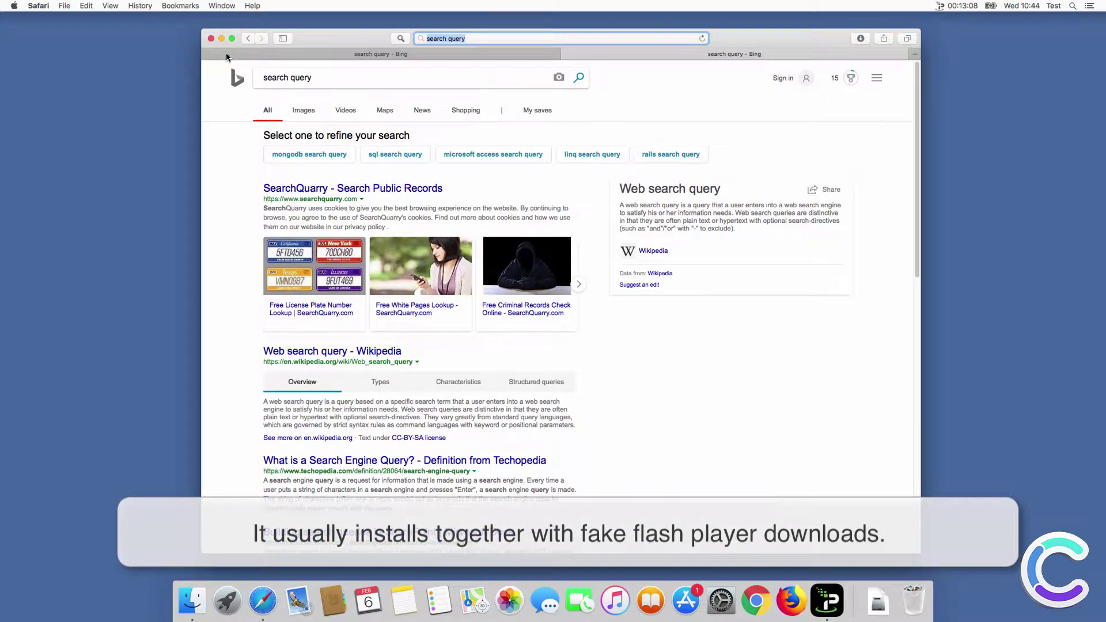
Step: Close Safari, search 'search query' from Chrome's hijacked start page to reach Bing, then close Chrome
{"action": "left_click", "coordinate": [211, 39]}
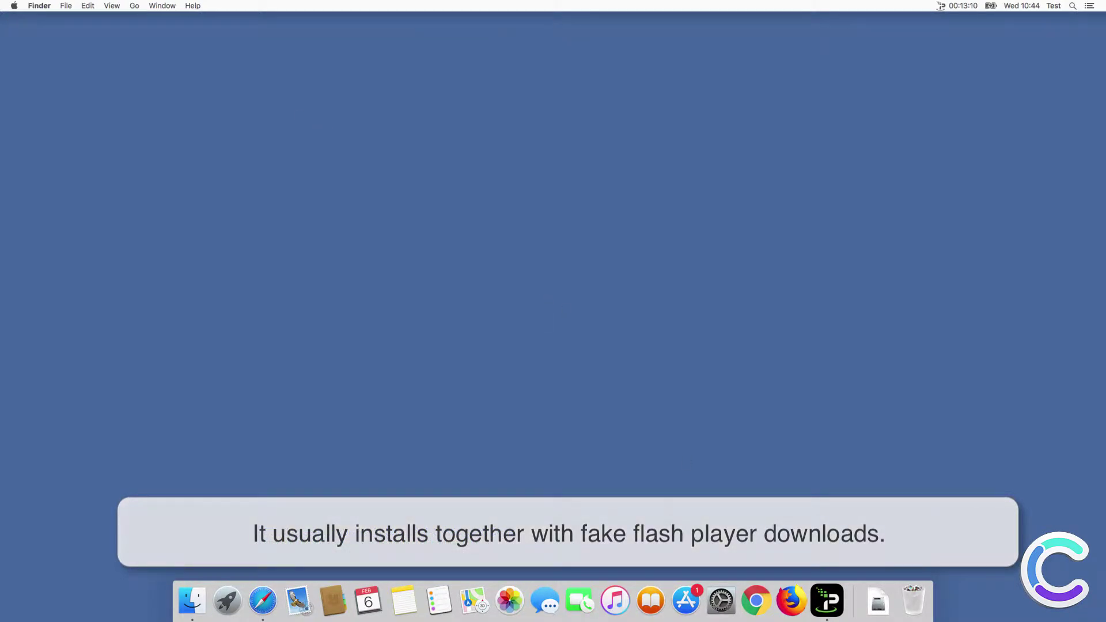
{"action": "left_click", "coordinate": [759, 612]}
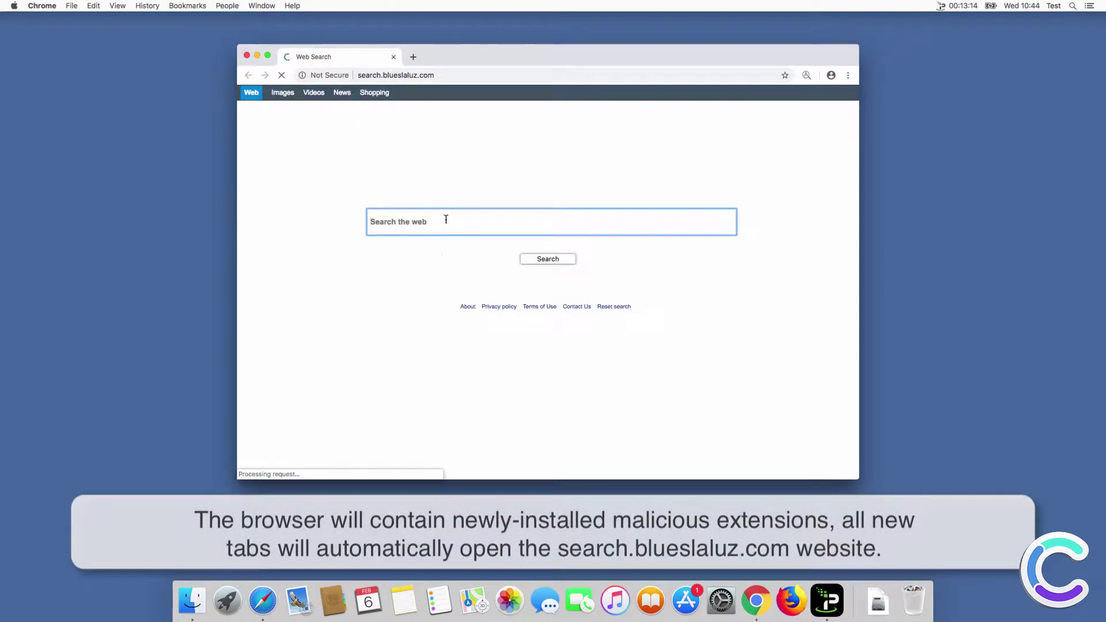
{"action": "type", "text": "rch query"}
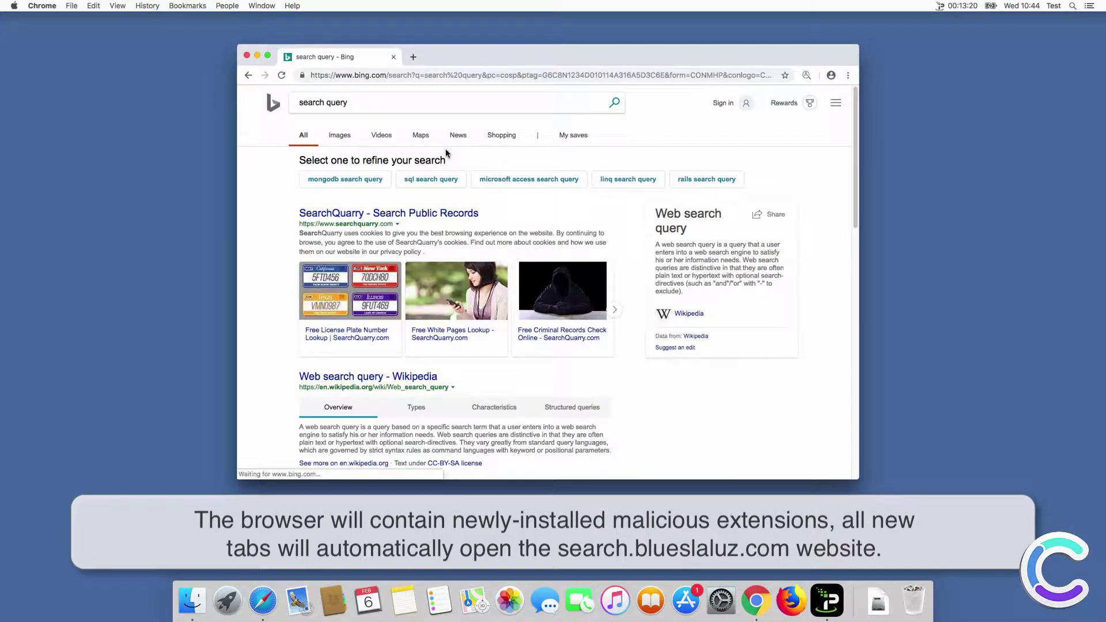
{"action": "left_click", "coordinate": [248, 56]}
{"action": "left_click", "coordinate": [464, 269]}
{"action": "left_click", "coordinate": [791, 596]}
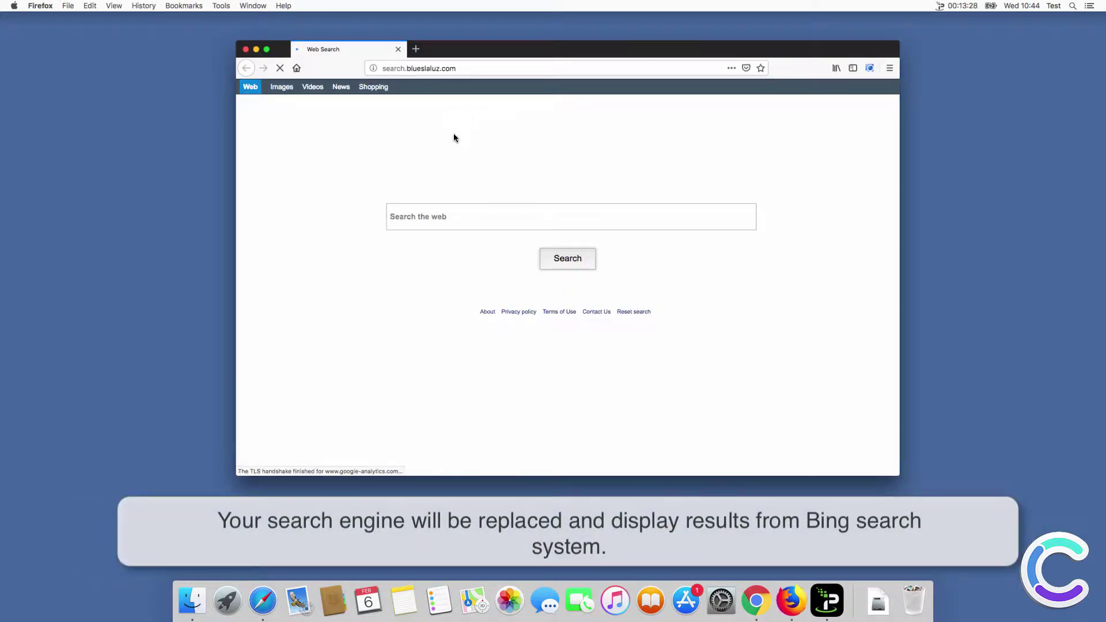
Step: Search 'search query' from Firefox's hijacked start page, landing on Bing results, then close Firefox
{"action": "type", "text": "search query"}
{"action": "key", "text": "Return"}
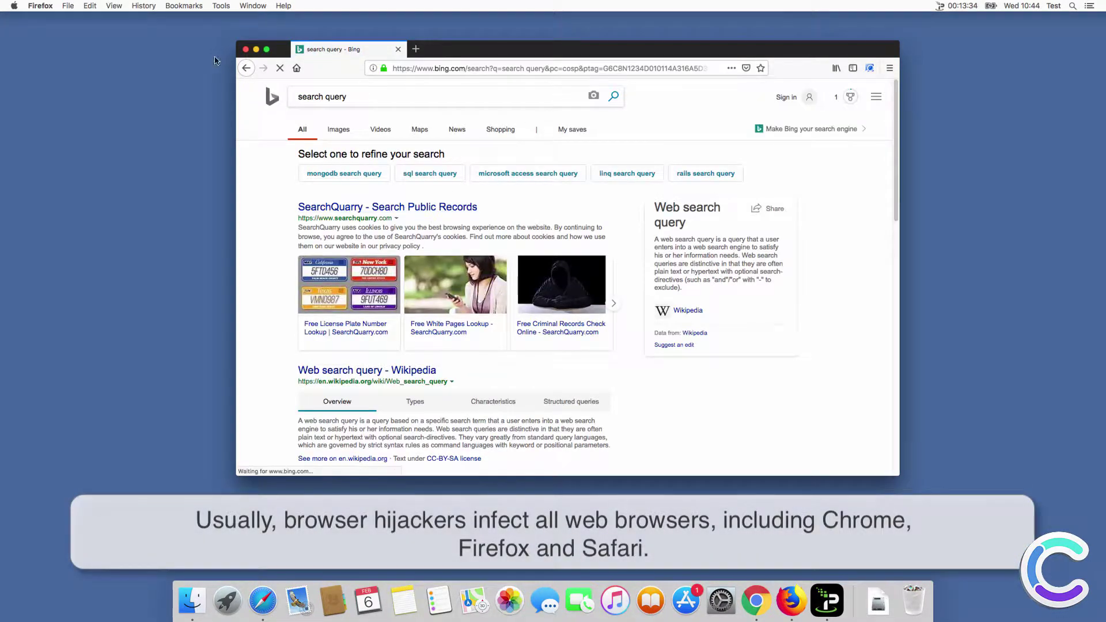
{"action": "left_click", "coordinate": [245, 50]}
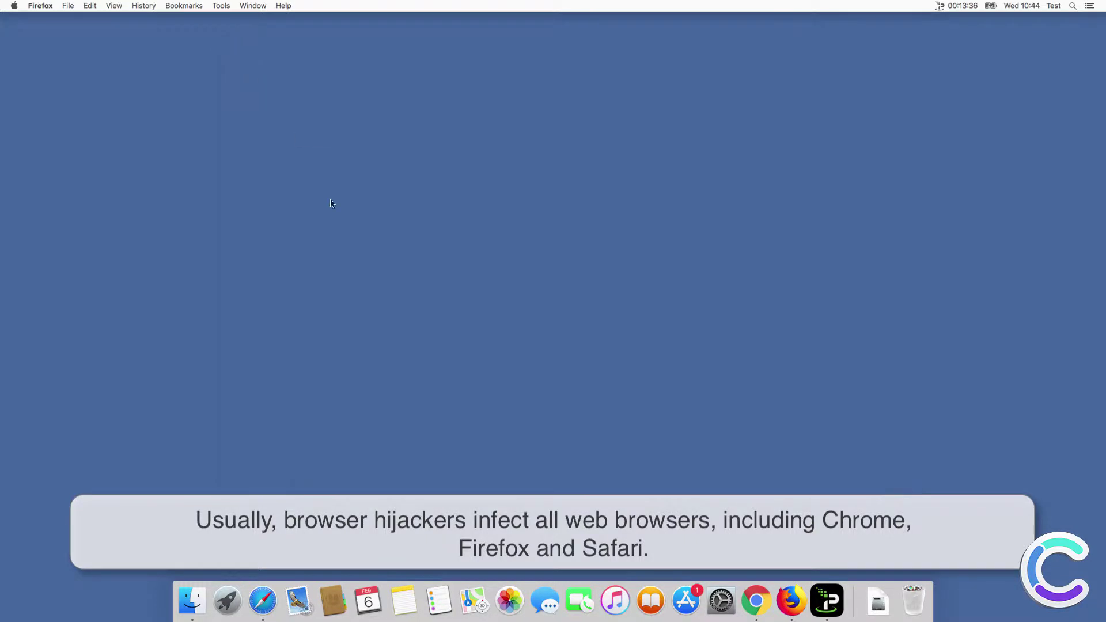
{"action": "left_click", "coordinate": [263, 601]}
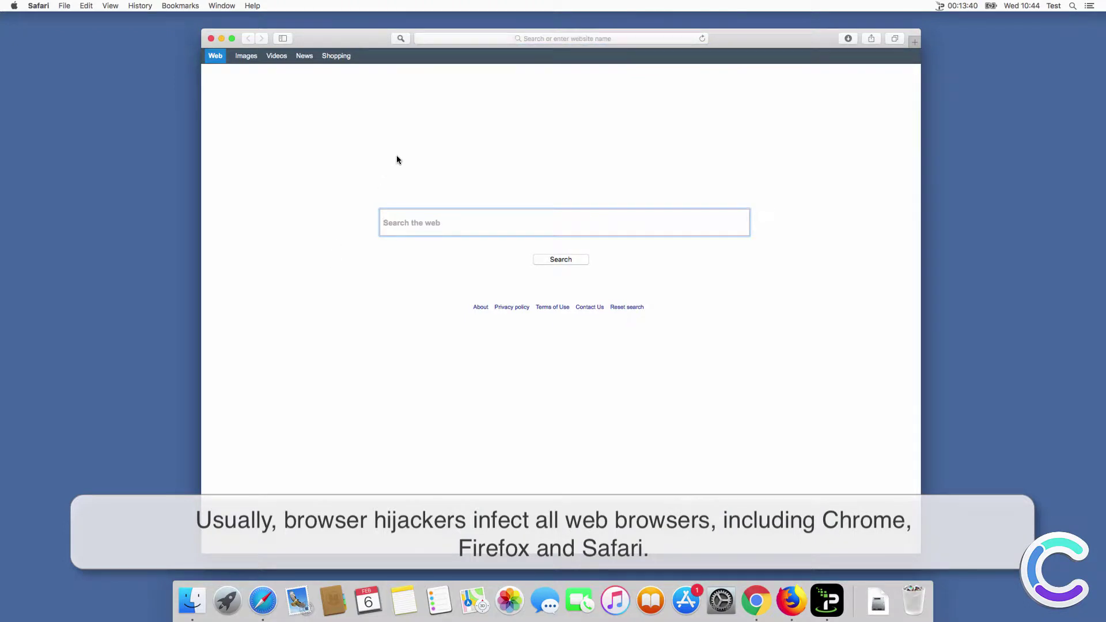
{"action": "left_click", "coordinate": [470, 38]}
{"action": "type", "text": "www.com"}
{"action": "type", "text": "boclean"}
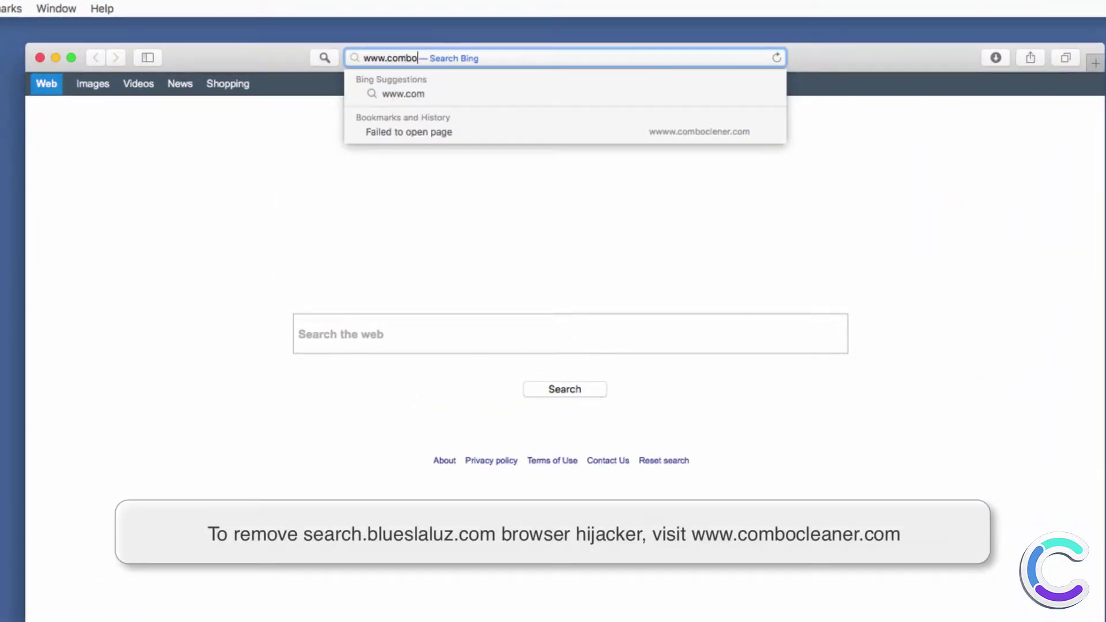
{"action": "type", "text": "er.com"}
{"action": "key", "text": "Return"}
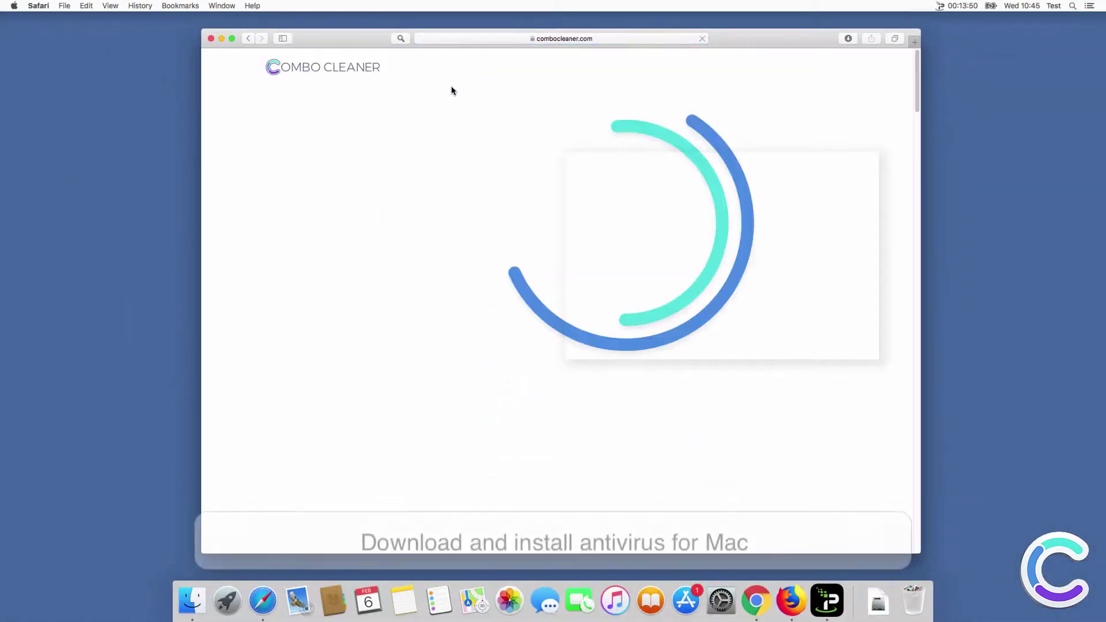
{"action": "left_click", "coordinate": [384, 318]}
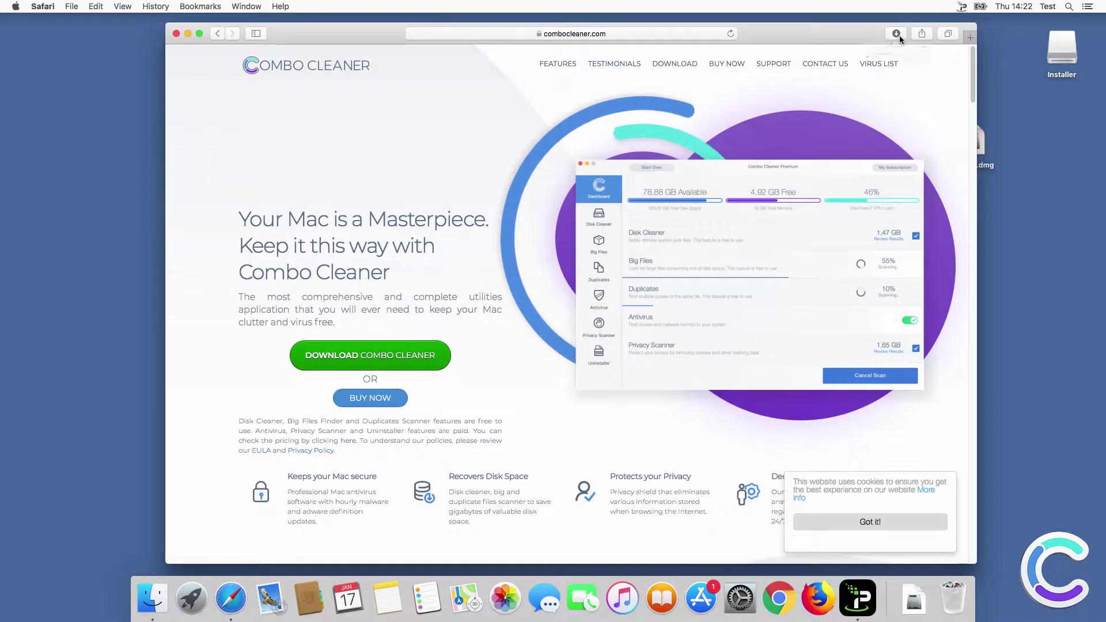
{"action": "left_click", "coordinate": [900, 36]}
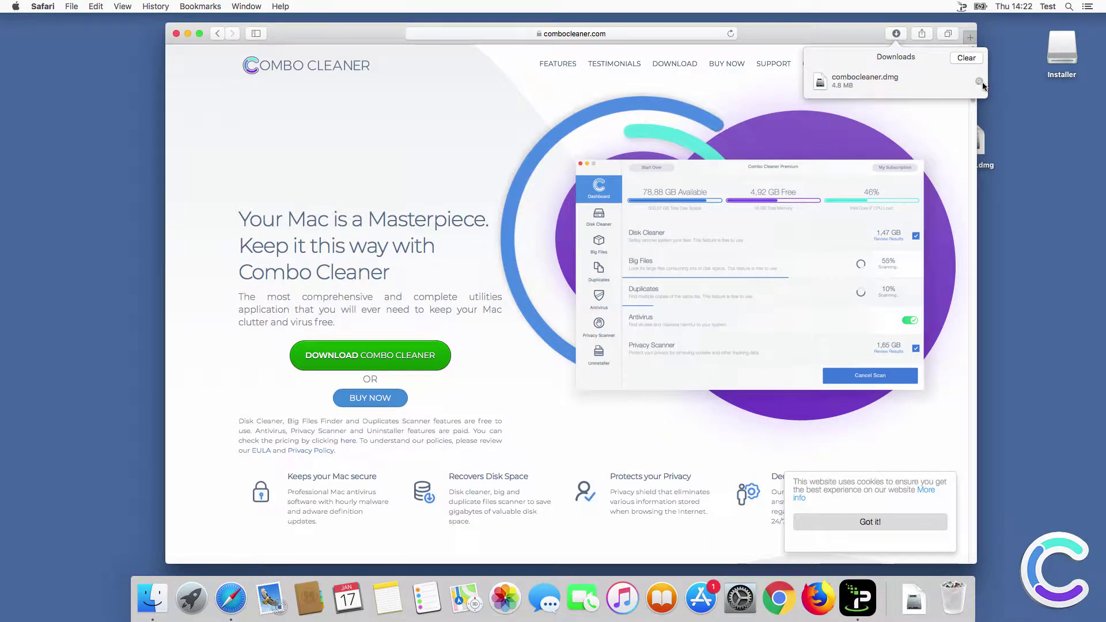
Step: Mount combocleaner.dmg, copy Combo Cleaner into Applications, and close the leftover windows
{"action": "left_click", "coordinate": [980, 83]}
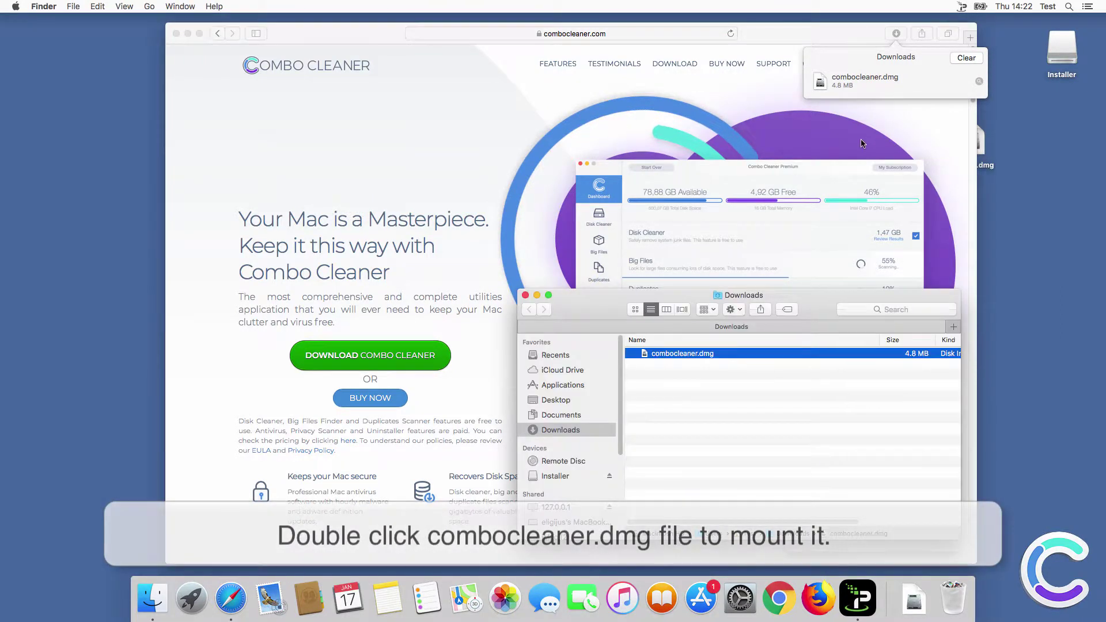
{"action": "double_click", "coordinate": [679, 353]}
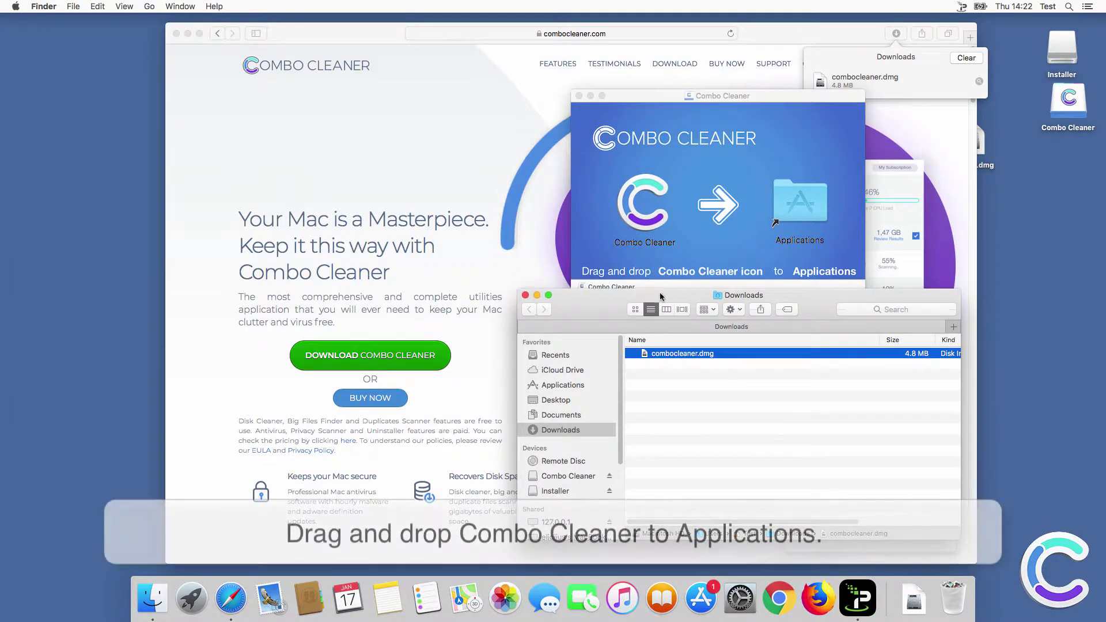
{"action": "left_click", "coordinate": [651, 207]}
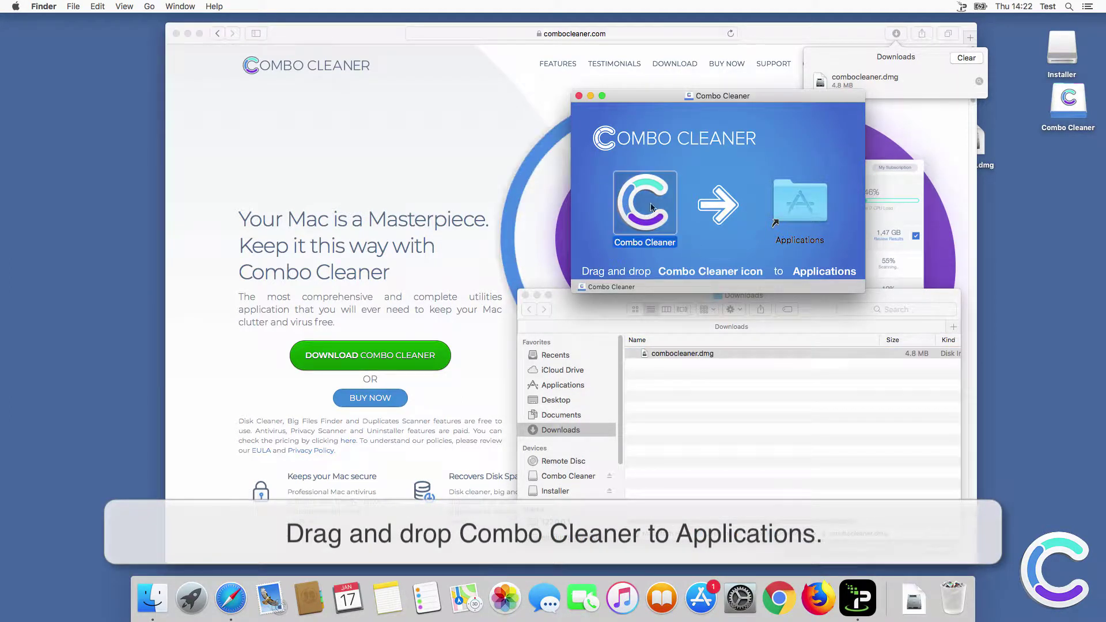
{"action": "left_click_drag", "start_coordinate": [652, 207], "coordinate": [804, 205]}
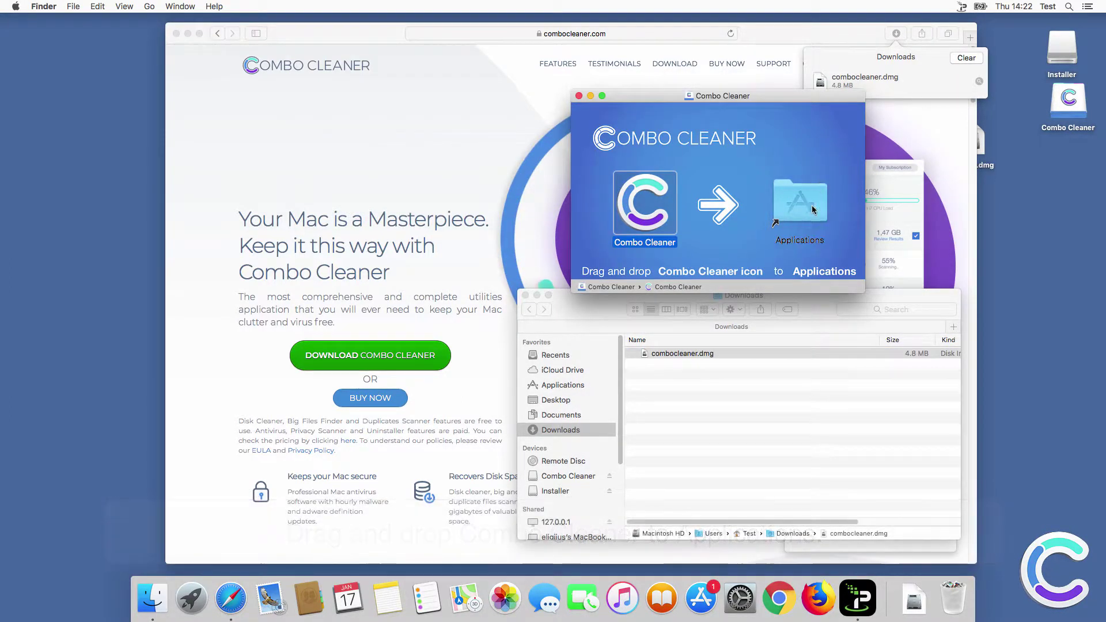
{"action": "left_click", "coordinate": [579, 95]}
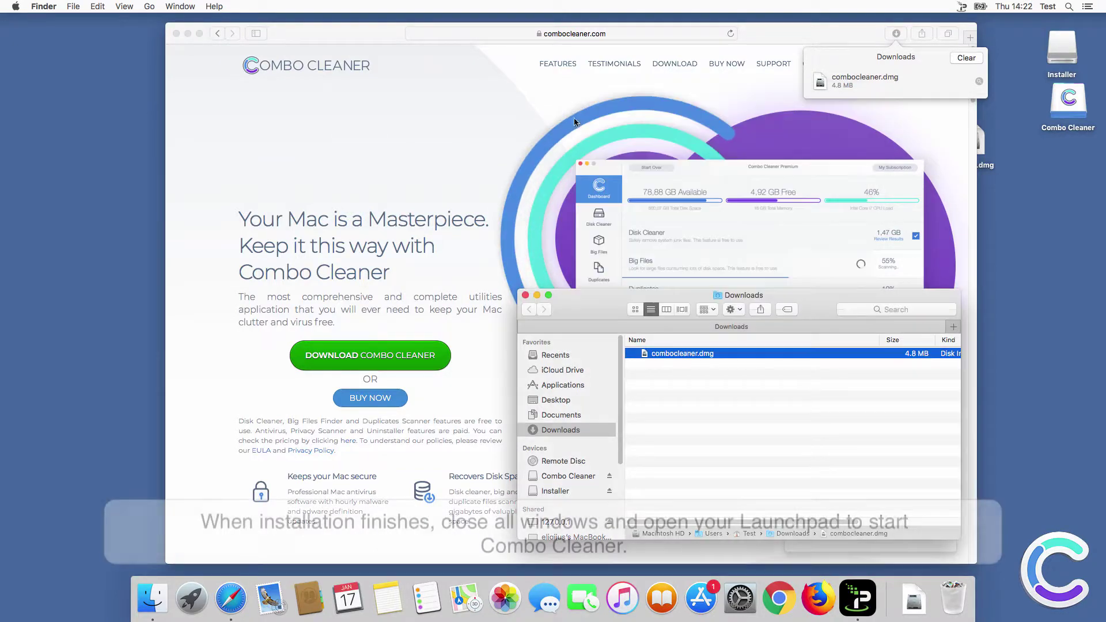
{"action": "left_click", "coordinate": [525, 295]}
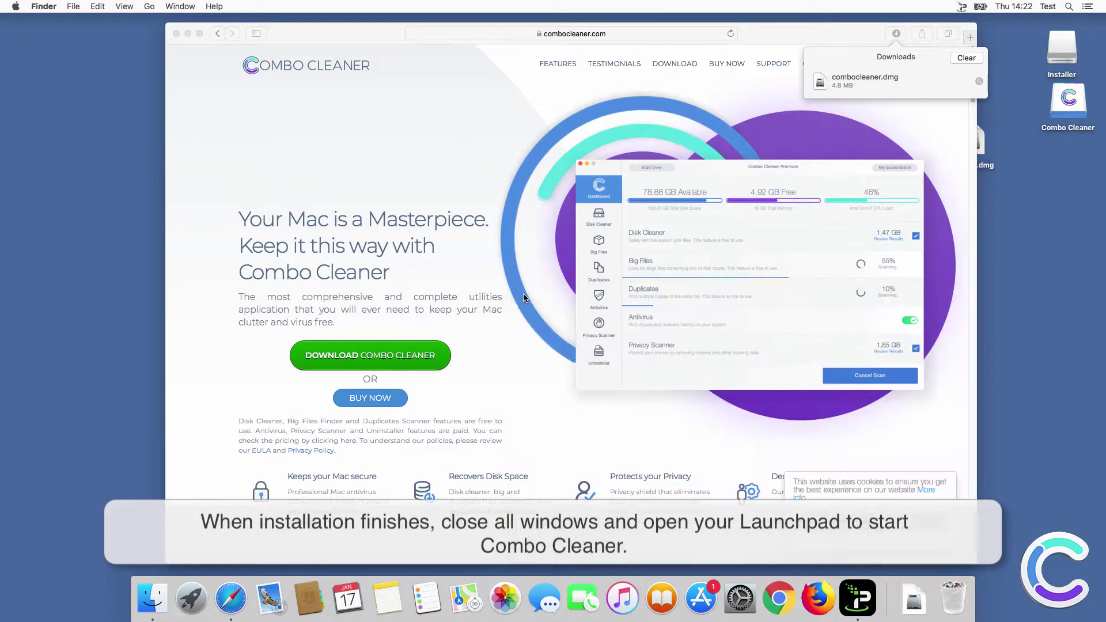
{"action": "left_click", "coordinate": [177, 33]}
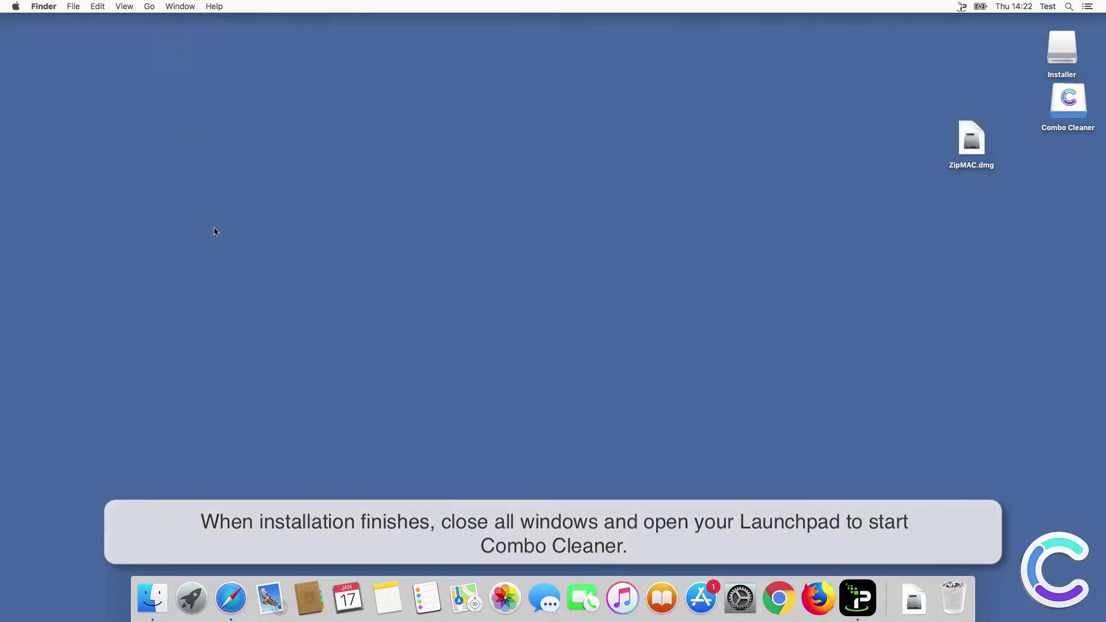
Step: Launch Combo Cleaner from Launchpad and confirm opening the downloaded app
{"action": "left_click", "coordinate": [192, 597]}
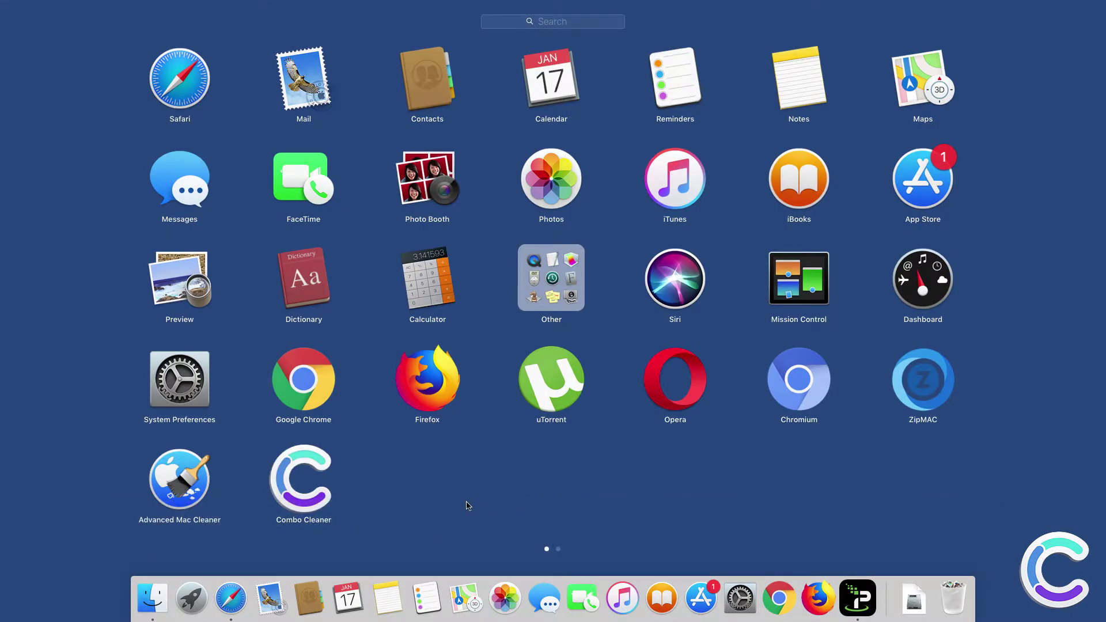
{"action": "left_click", "coordinate": [290, 495]}
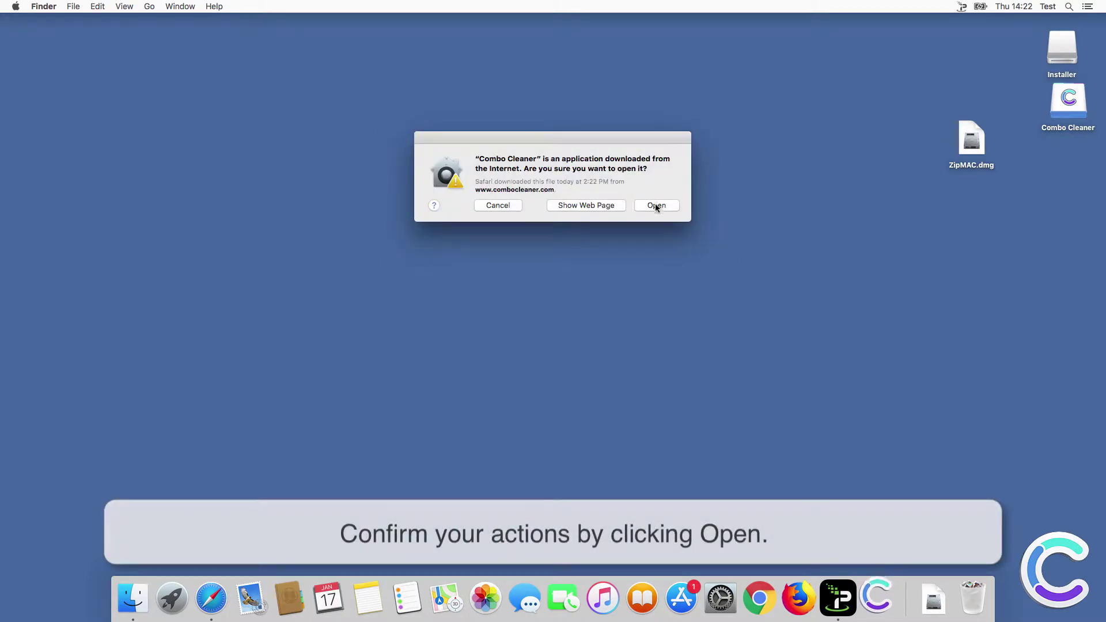
{"action": "left_click", "coordinate": [656, 205]}
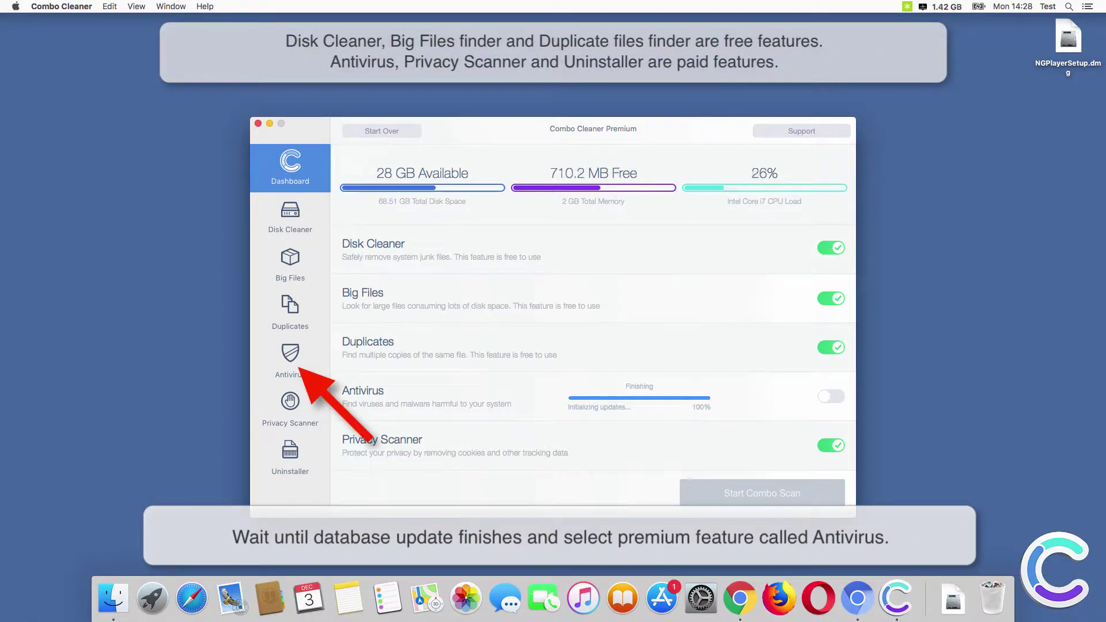
Step: Start a Full Scan from Combo Cleaner's Antivirus section
{"action": "left_click", "coordinate": [285, 362]}
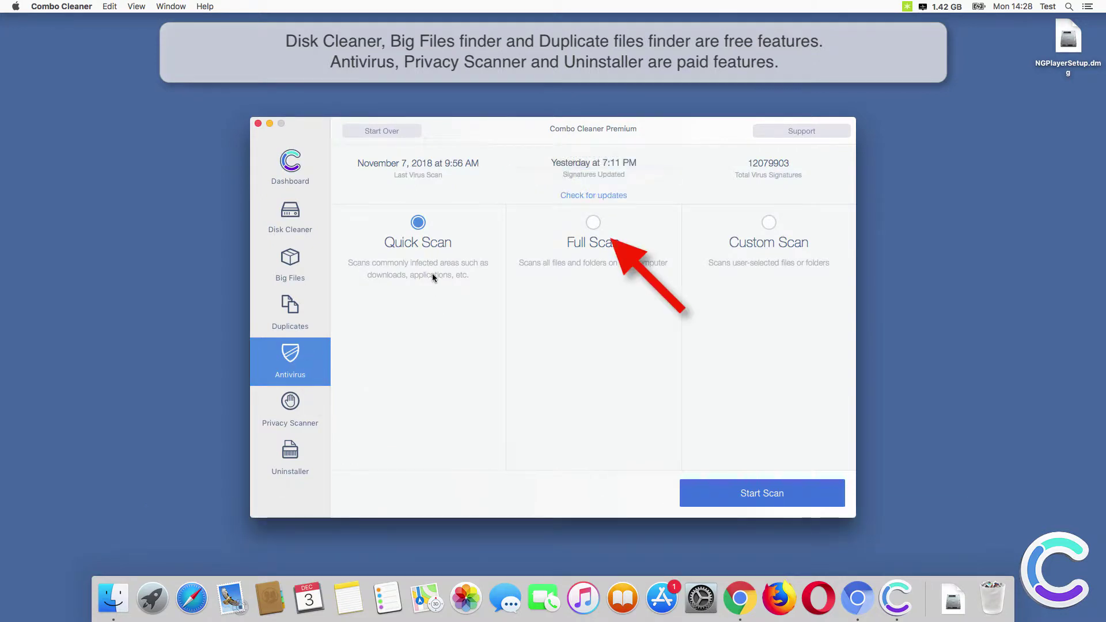
{"action": "left_click", "coordinate": [594, 222]}
{"action": "left_click", "coordinate": [737, 494]}
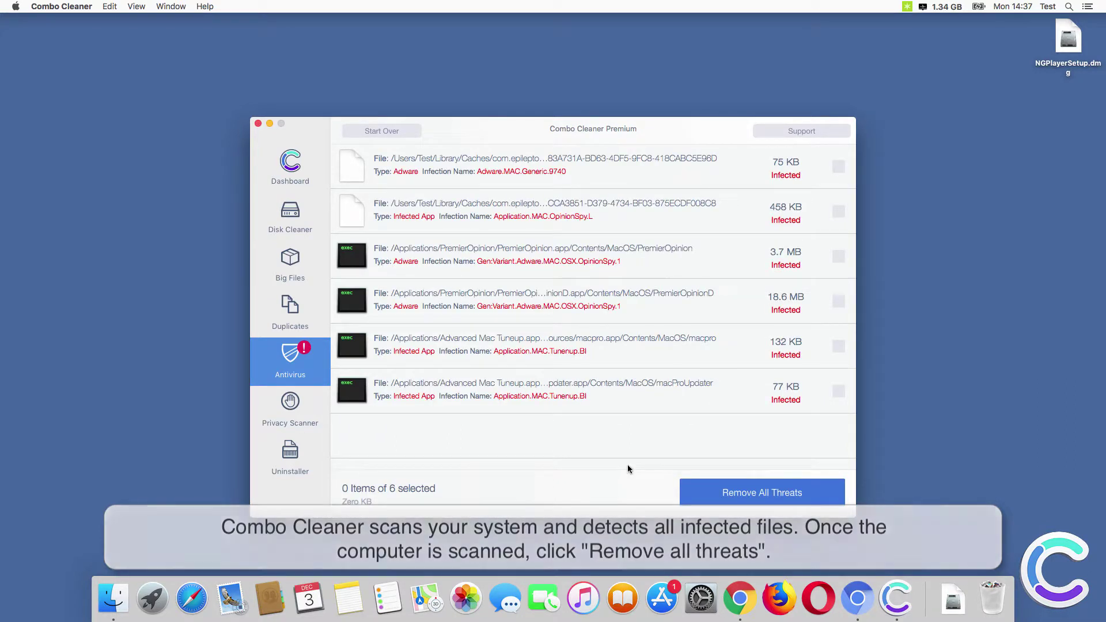
Step: Remove all detected threats with administrator authentication, then restart the Mac now
{"action": "left_click", "coordinate": [747, 499]}
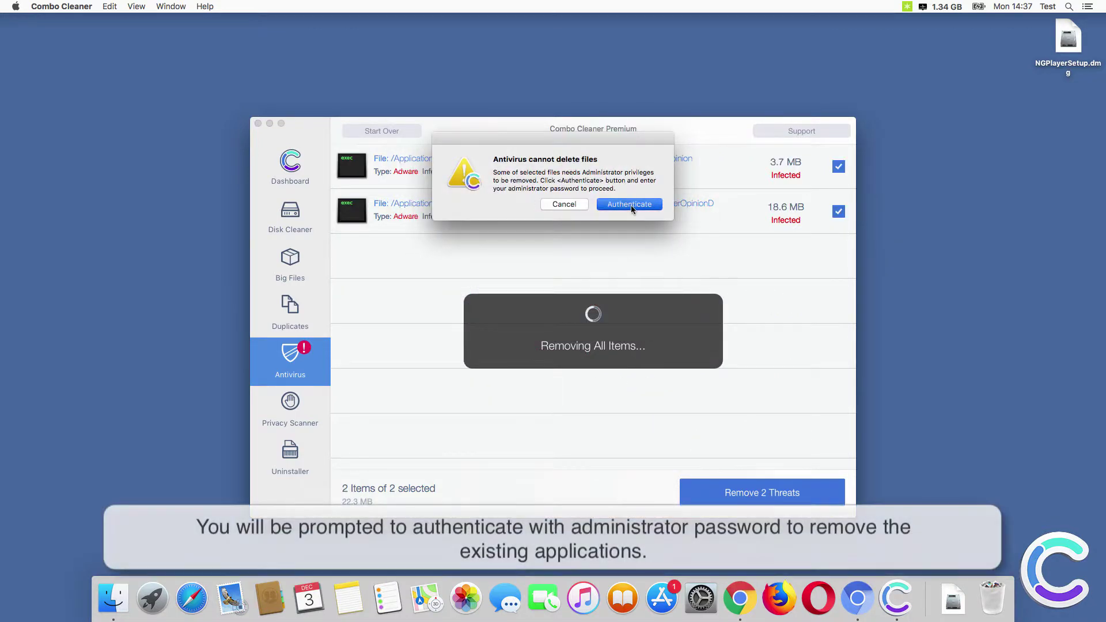
{"action": "left_click", "coordinate": [632, 202]}
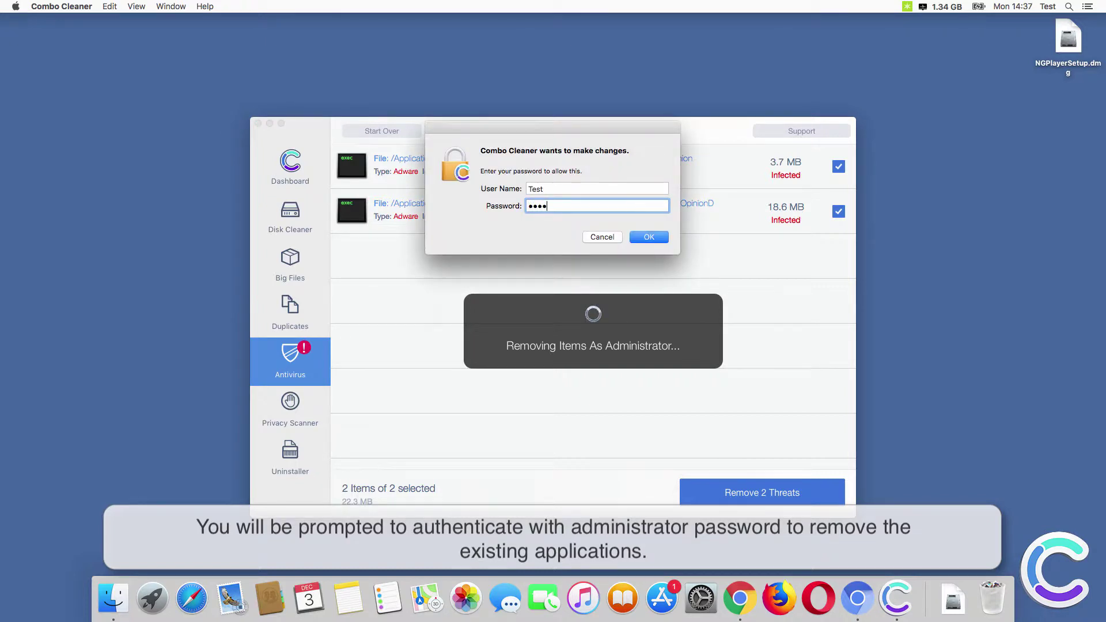
{"action": "left_click", "coordinate": [661, 238]}
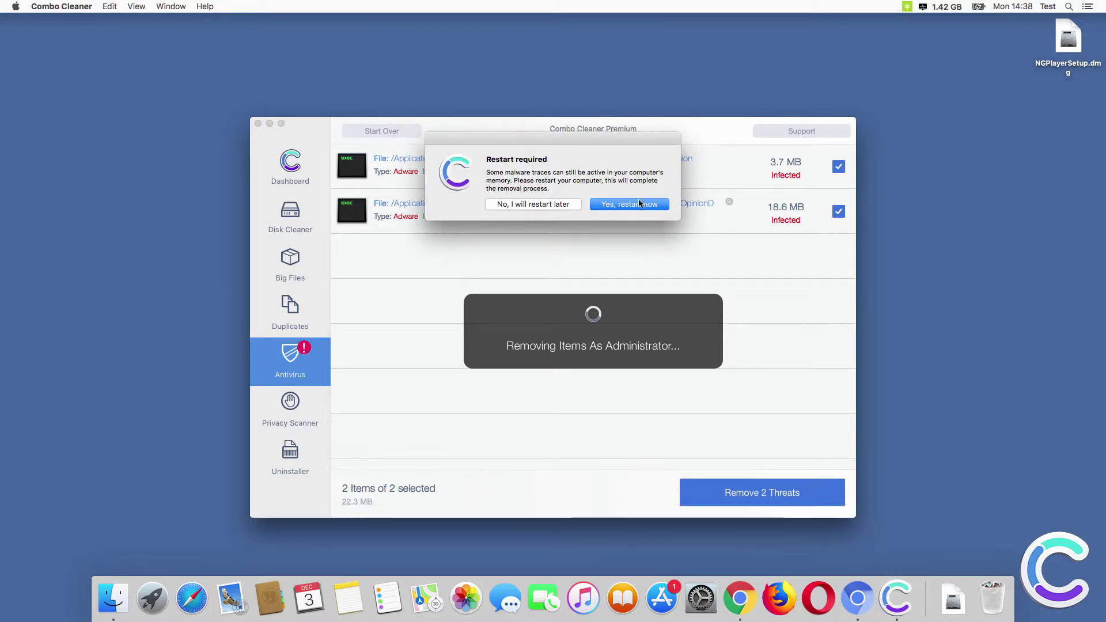
{"action": "left_click", "coordinate": [617, 206]}
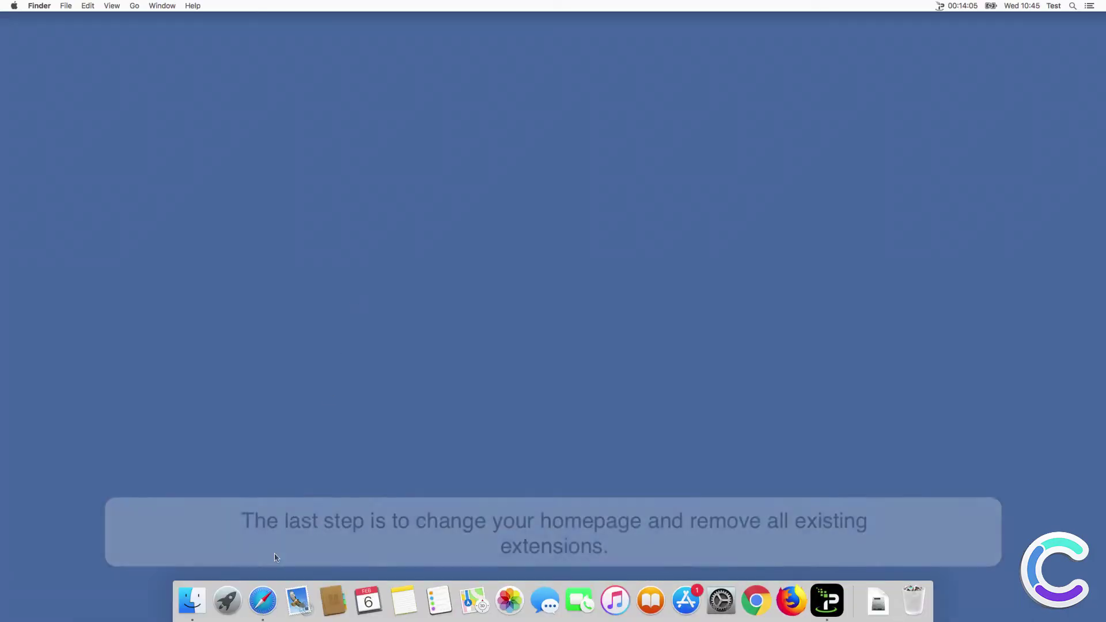
Step: Uninstall the AnySearch extension in Safari's Preferences
{"action": "left_click", "coordinate": [262, 601]}
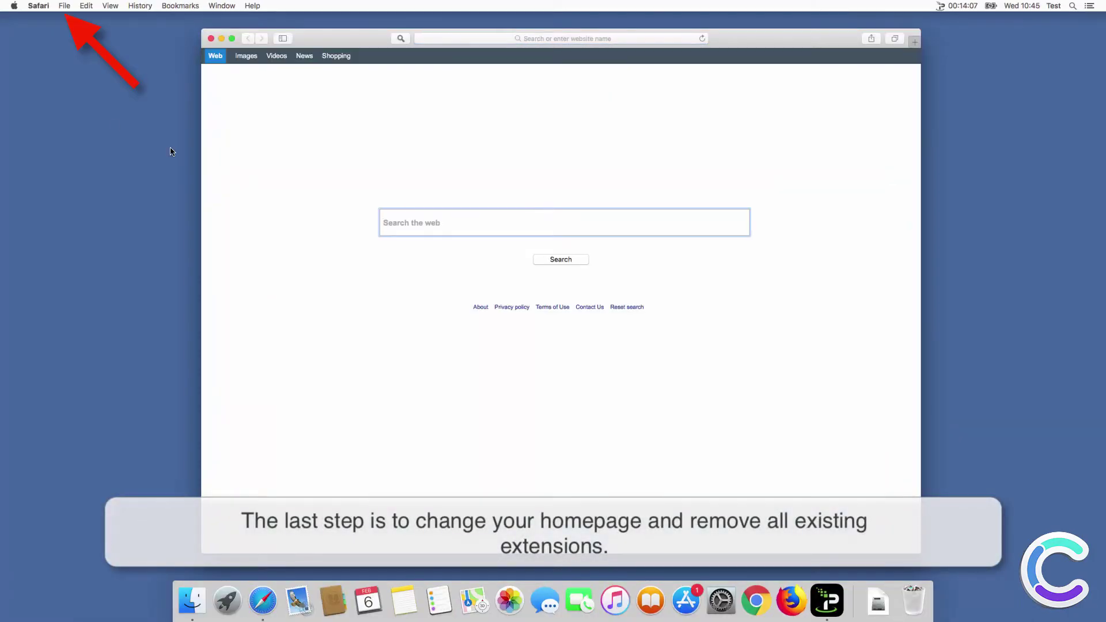
{"action": "left_click", "coordinate": [38, 6]}
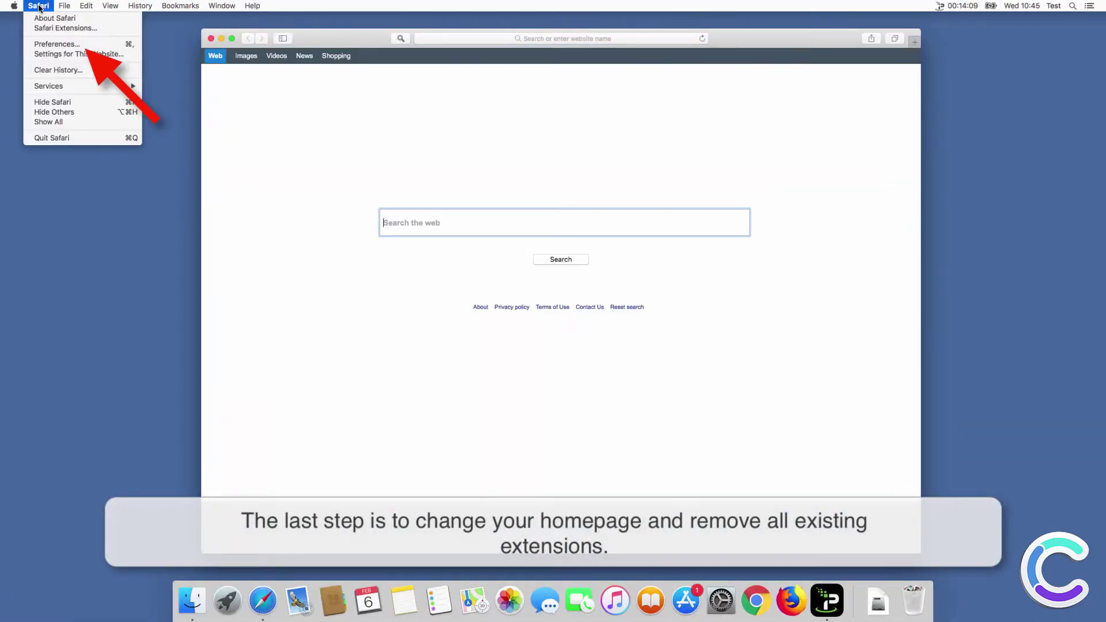
{"action": "left_click", "coordinate": [54, 43]}
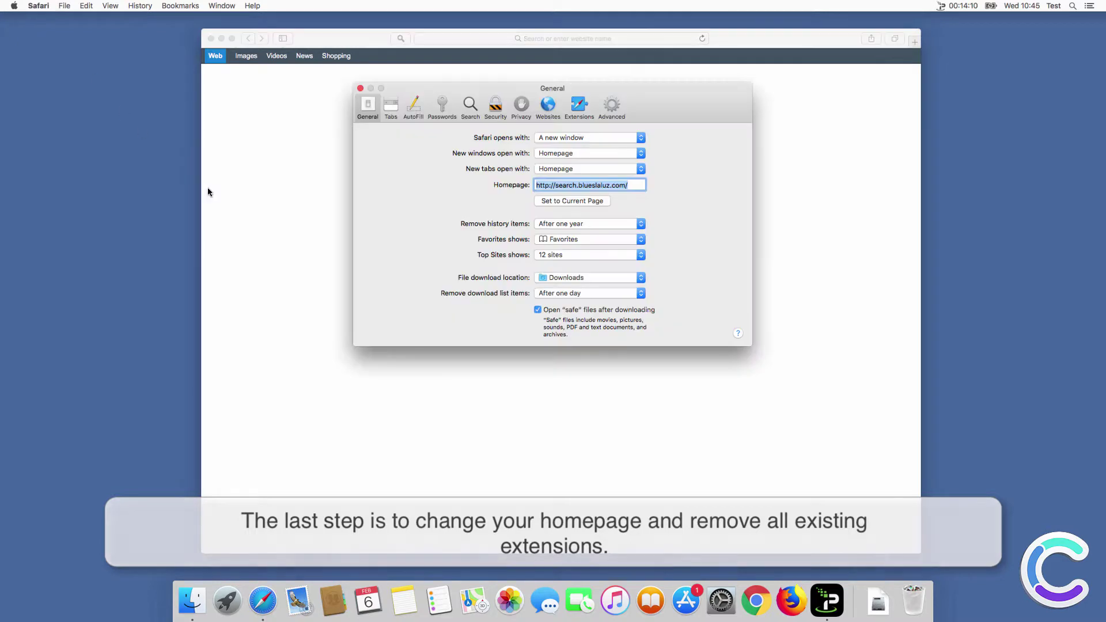
{"action": "left_click", "coordinate": [580, 107]}
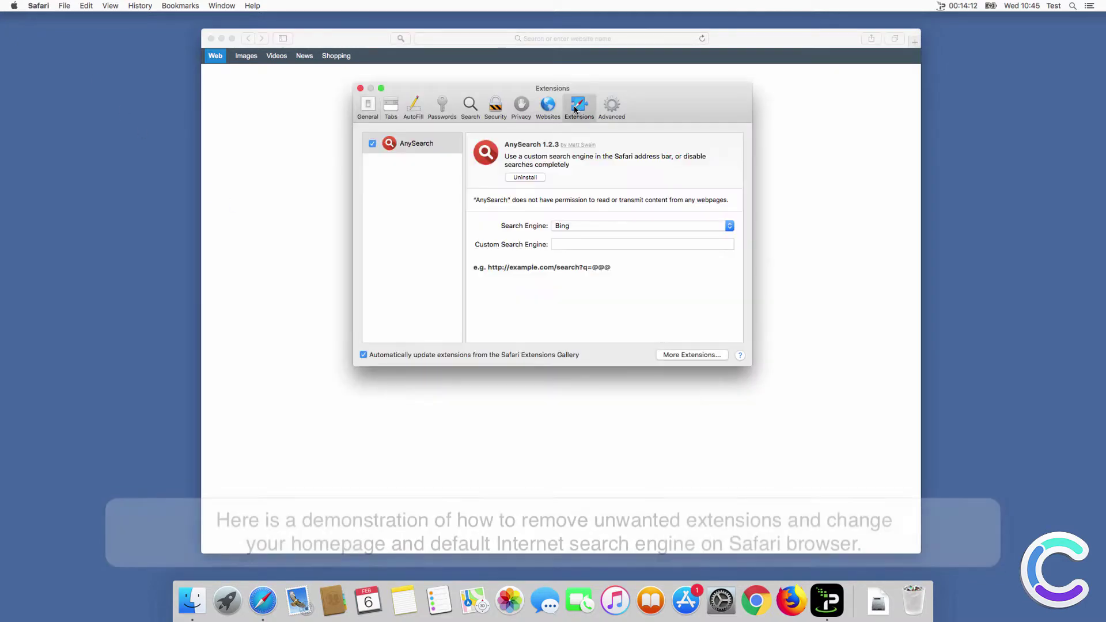
{"action": "left_click", "coordinate": [533, 179]}
{"action": "left_click", "coordinate": [638, 175]}
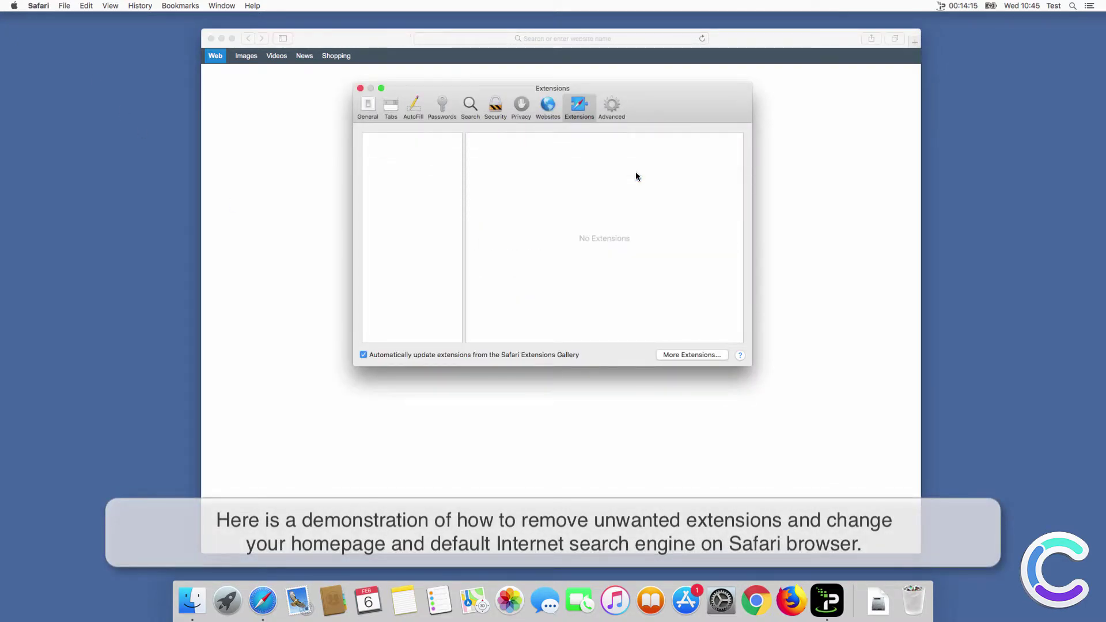
Step: Set Safari's search engine to Google
{"action": "left_click", "coordinate": [471, 109]}
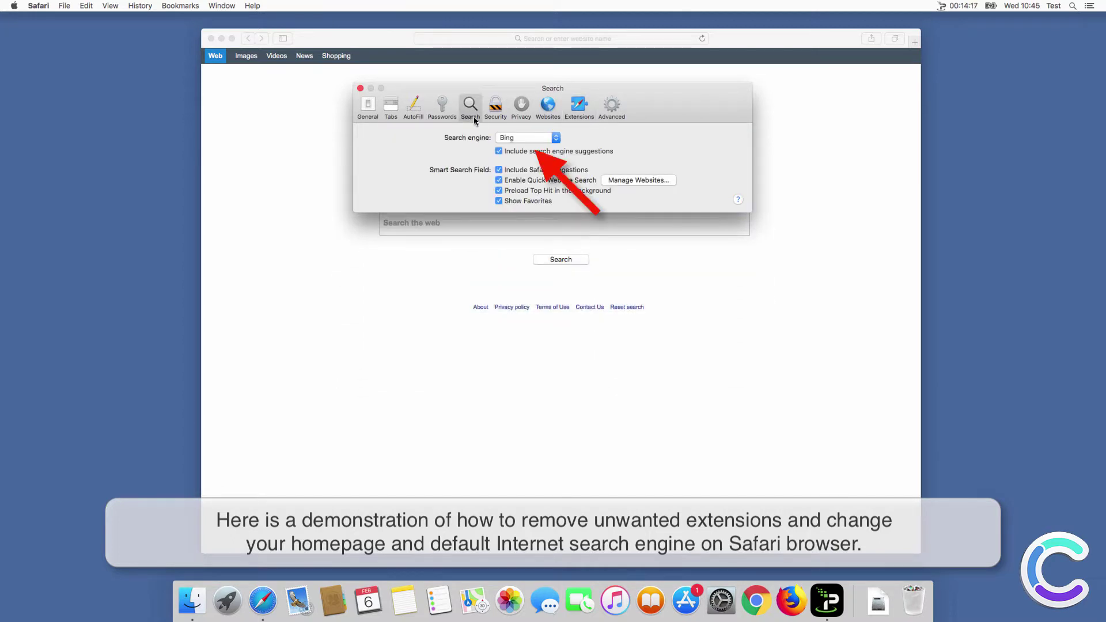
{"action": "left_click", "coordinate": [524, 142]}
{"action": "left_click", "coordinate": [510, 115]}
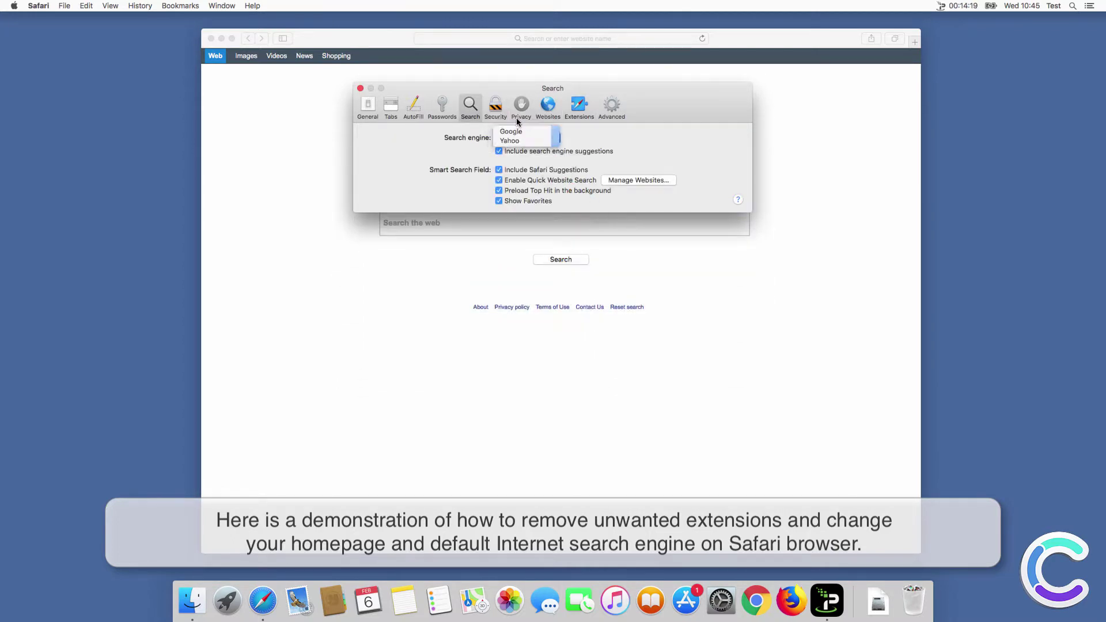
{"action": "left_click", "coordinate": [369, 105]}
{"action": "triple_click", "coordinate": [590, 184]}
{"action": "type", "text": "www.google.com"}
{"action": "left_click", "coordinate": [579, 105]}
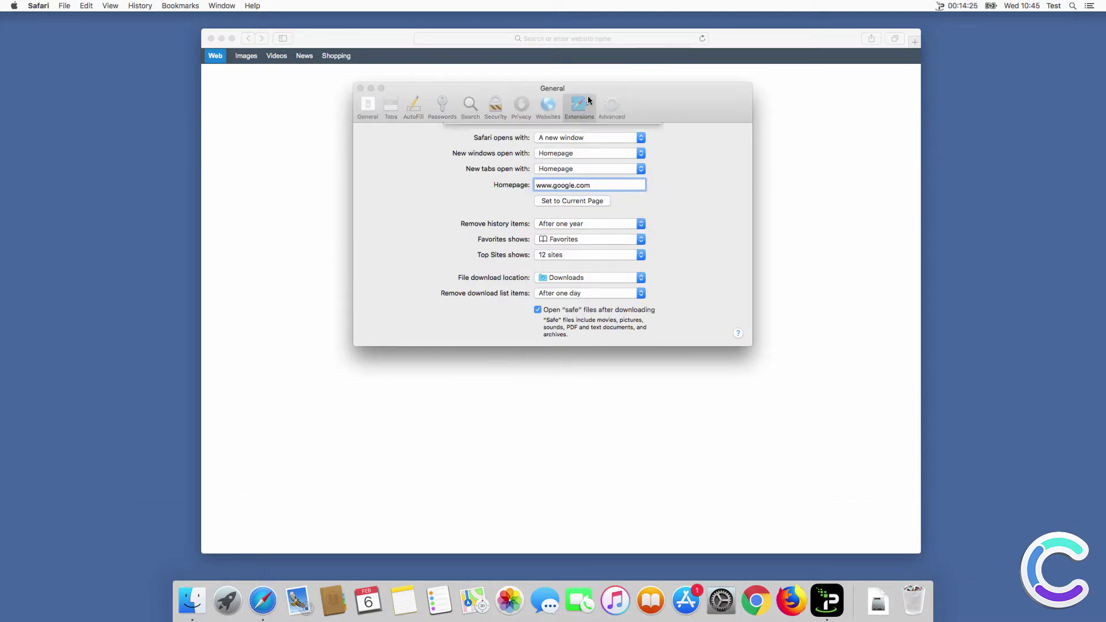
{"action": "left_click", "coordinate": [607, 184]}
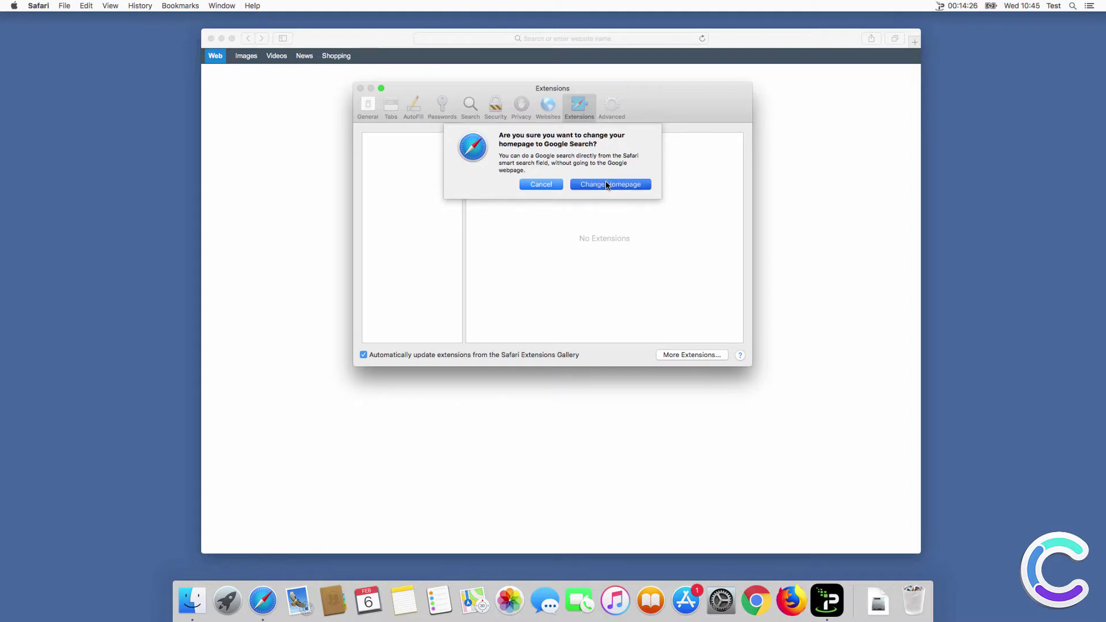
{"action": "left_click", "coordinate": [360, 88]}
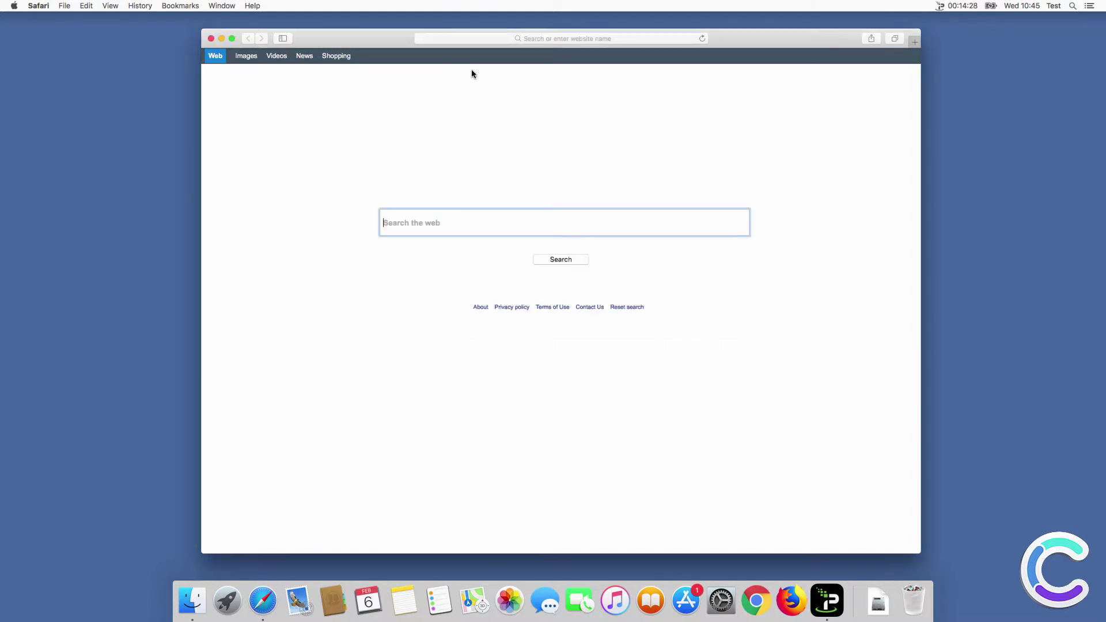
Step: Run a 'search query' test search in a new Safari tab, getting Google results, then close Safari
{"action": "left_click", "coordinate": [914, 42]}
{"action": "left_click", "coordinate": [635, 37]}
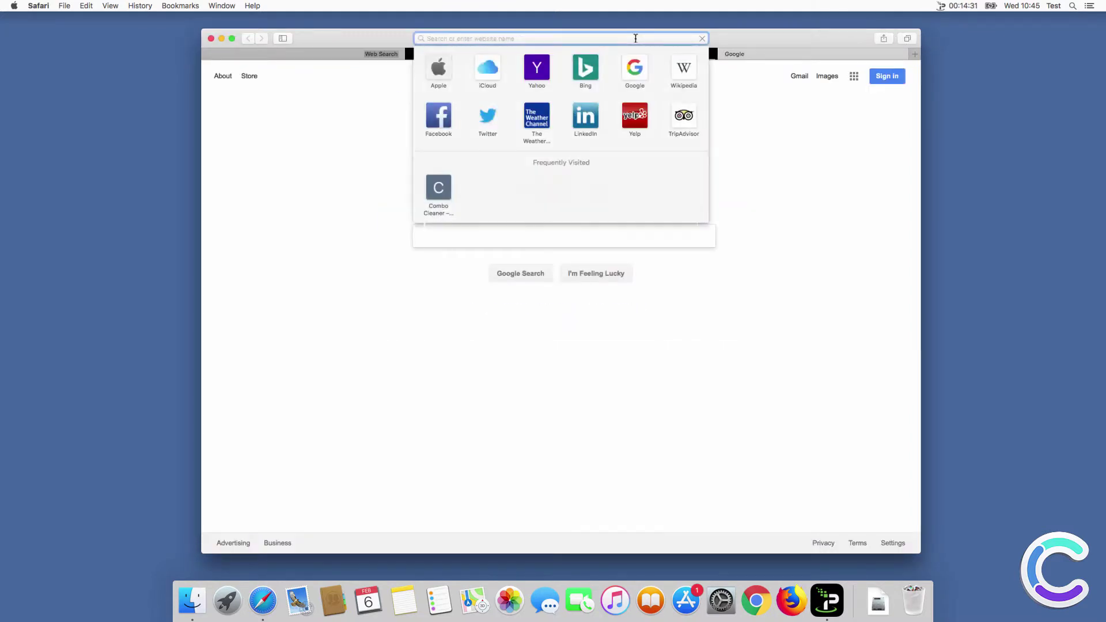
{"action": "type", "text": "search query"}
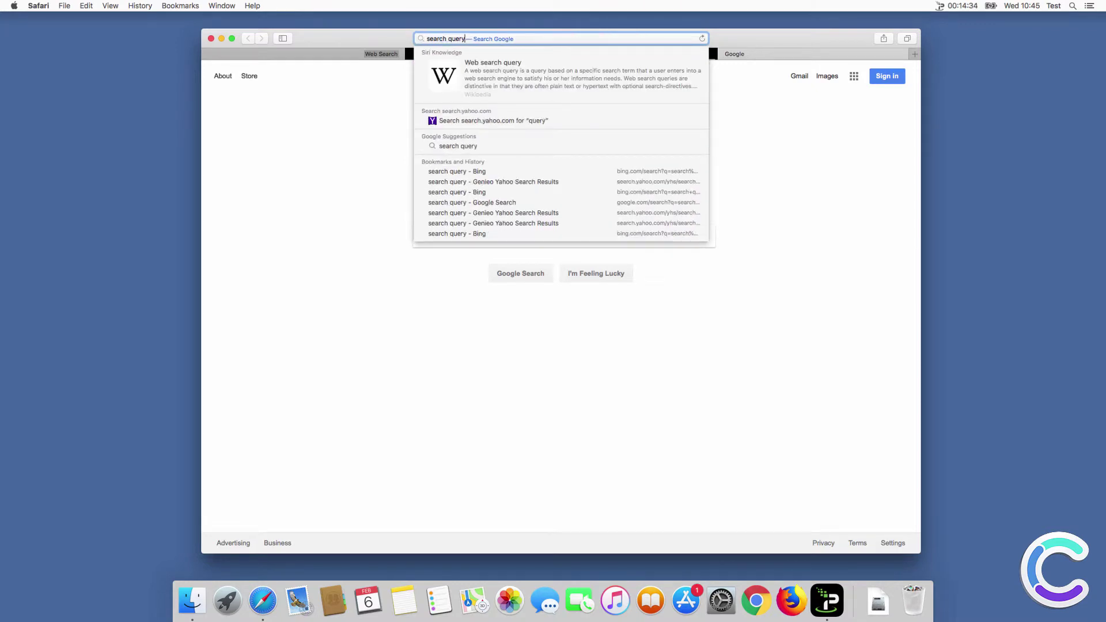
{"action": "key", "text": "Return"}
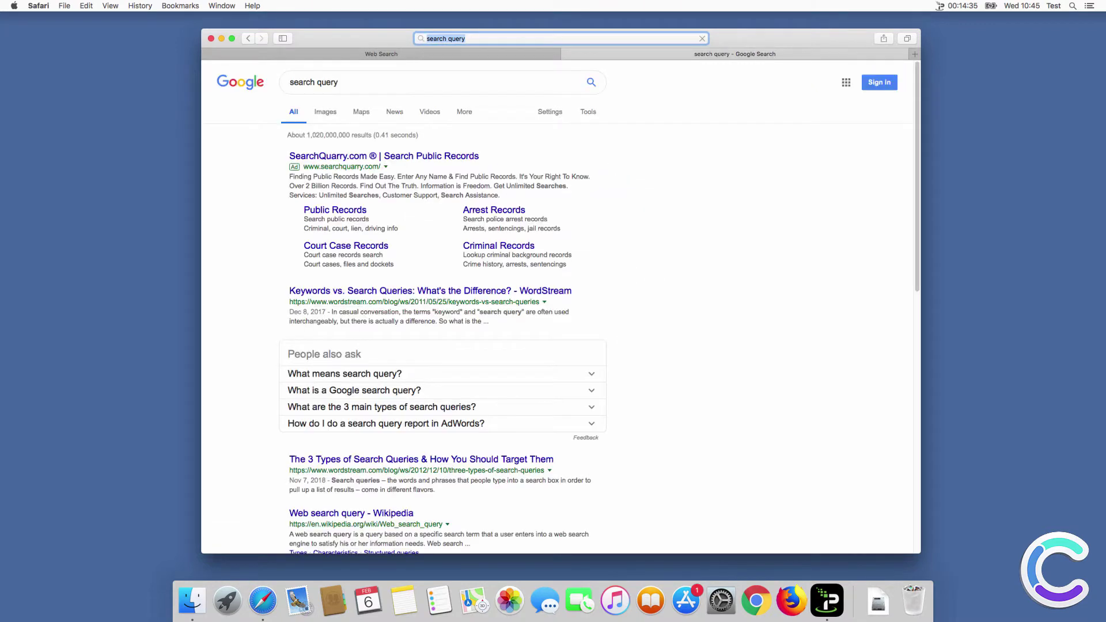
{"action": "left_click", "coordinate": [211, 39]}
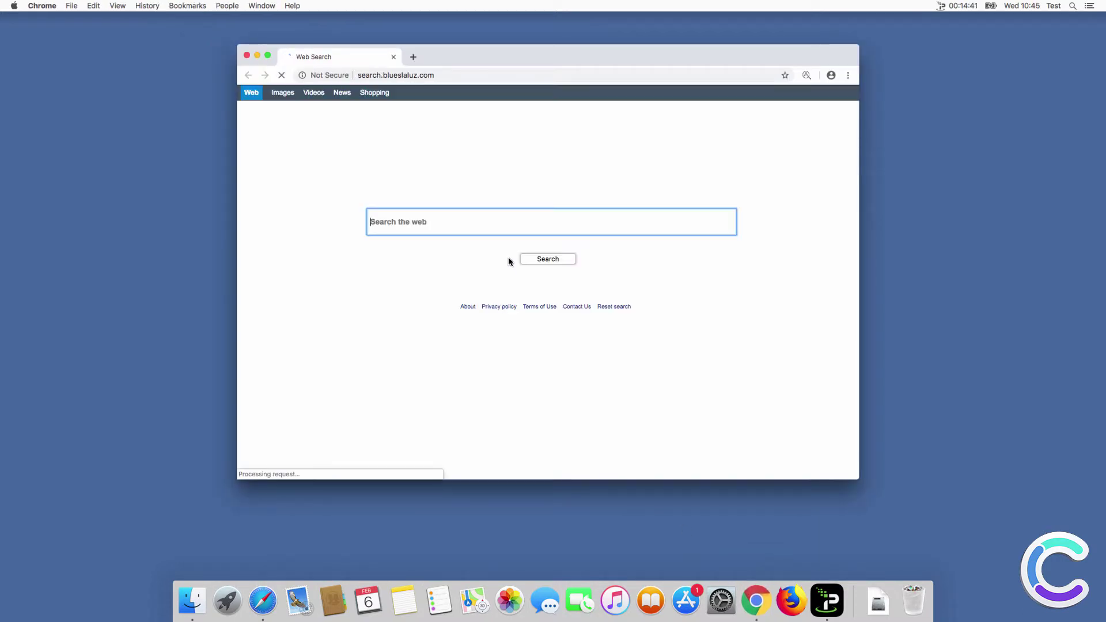
Step: Remove the AnySearch extension from Chrome's Extensions page under More Tools
{"action": "left_click", "coordinate": [849, 75]}
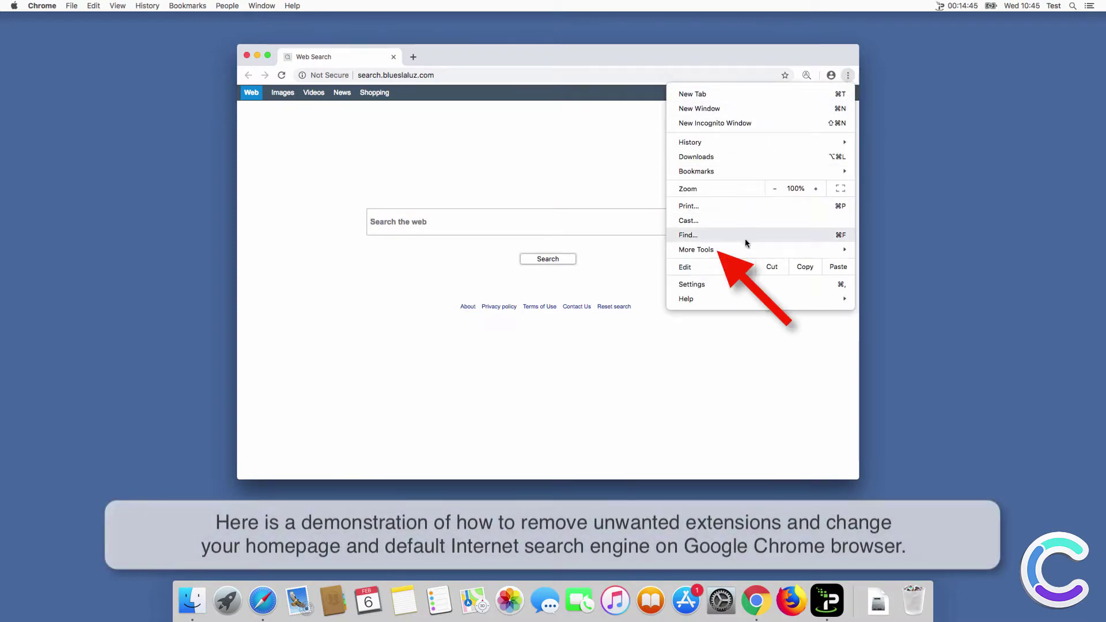
{"action": "mouse_move", "coordinate": [785, 255]}
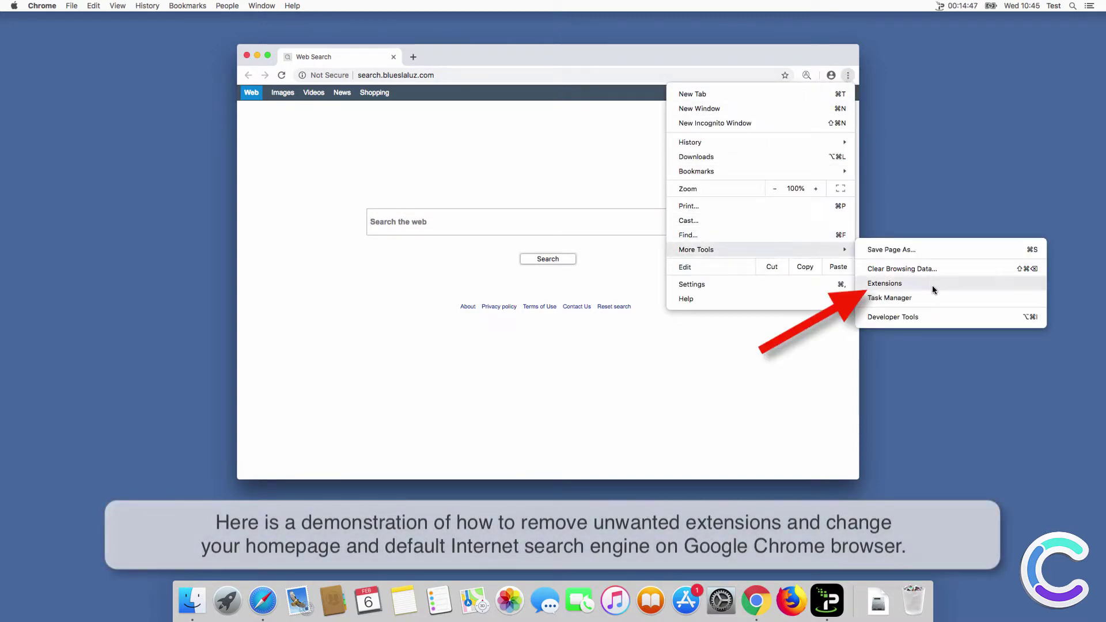
{"action": "left_click", "coordinate": [886, 283]}
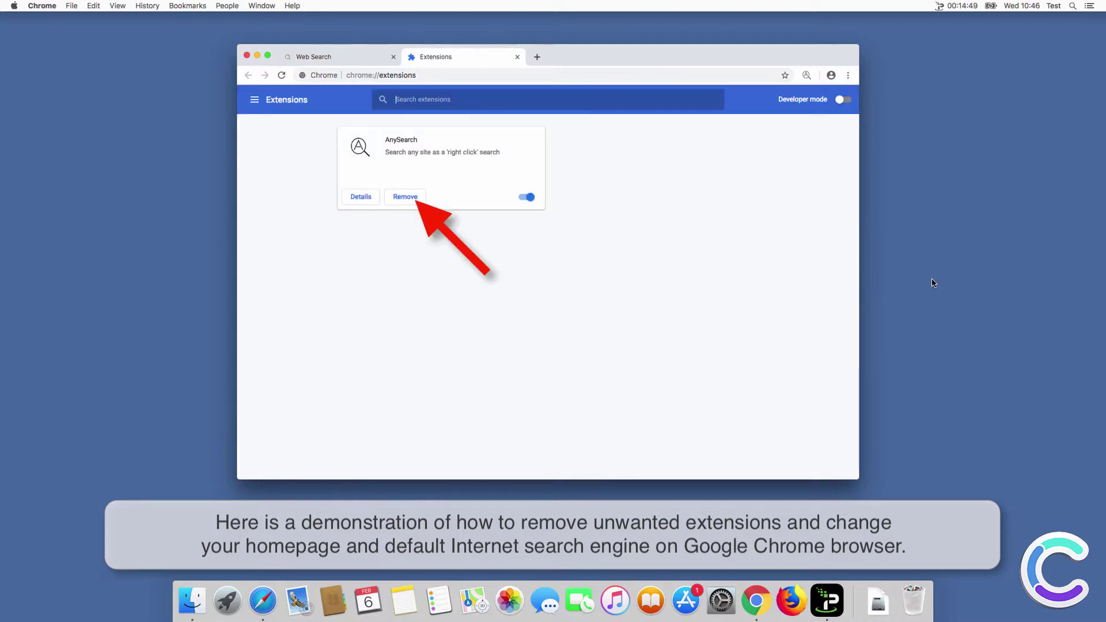
{"action": "left_click", "coordinate": [413, 200]}
{"action": "left_click", "coordinate": [597, 141]}
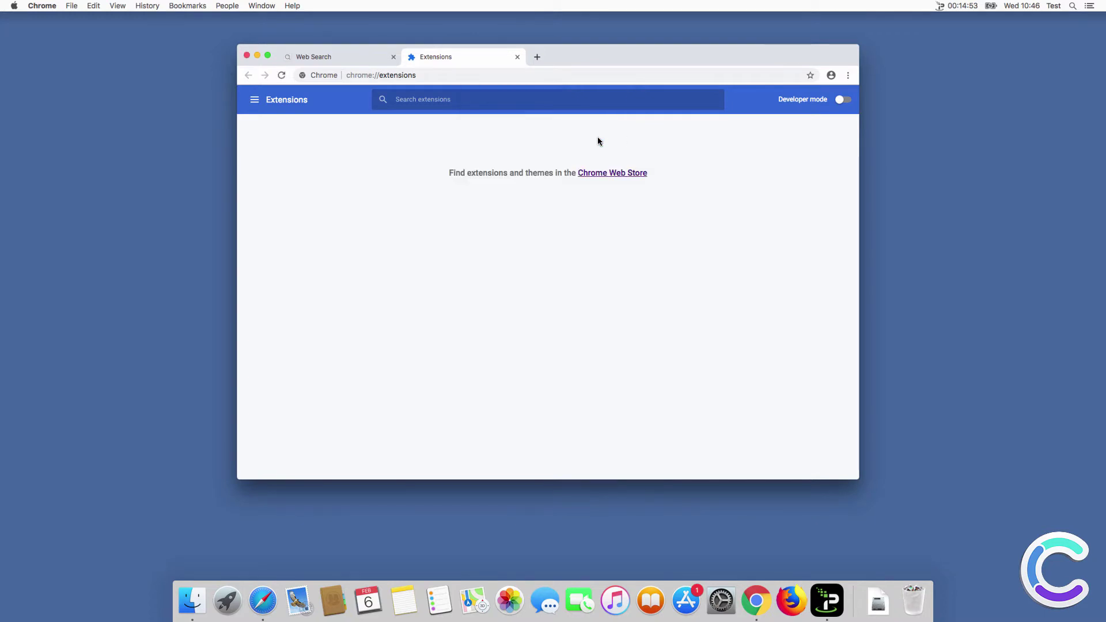
Step: Set Chrome's address-bar search engine to Google in Settings
{"action": "left_click", "coordinate": [848, 76]}
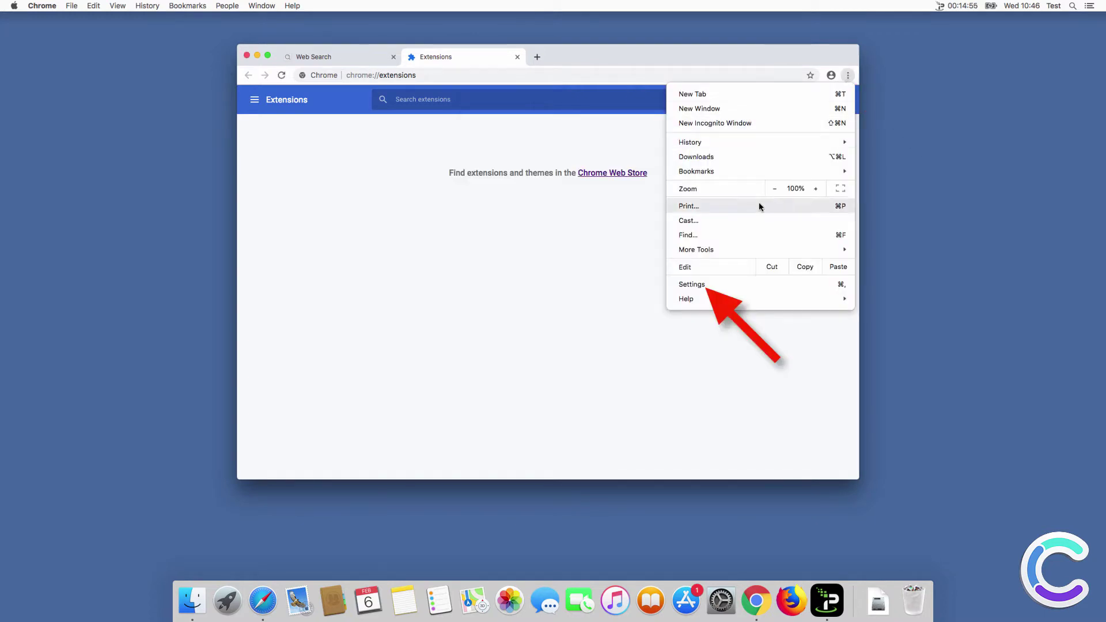
{"action": "left_click", "coordinate": [720, 282]}
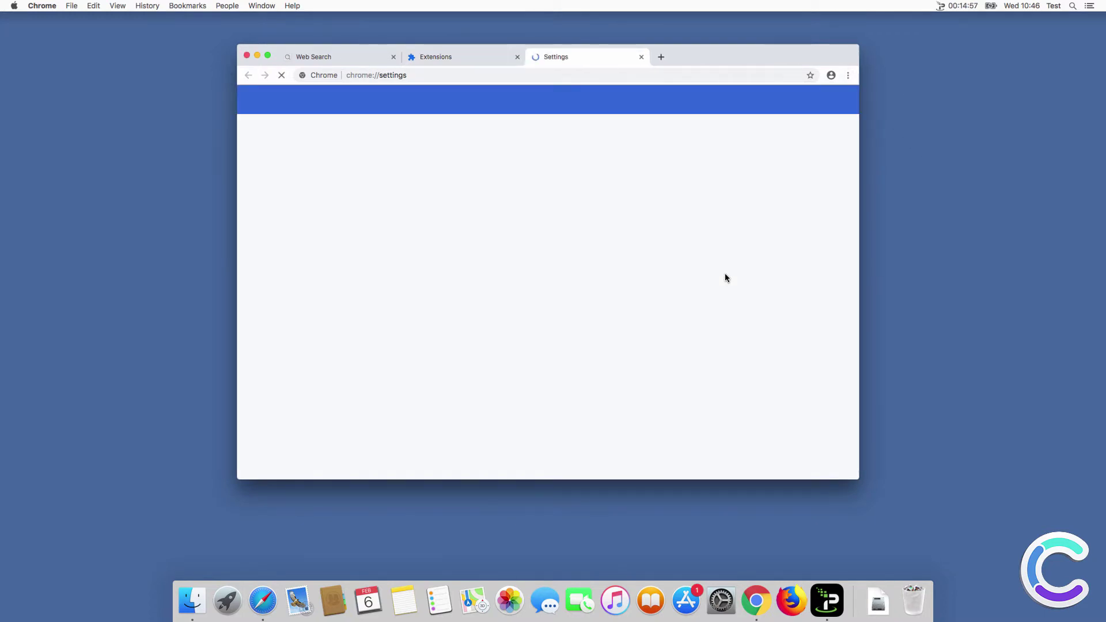
{"action": "left_click_drag", "start_coordinate": [852, 153], "coordinate": [858, 344]}
{"action": "left_click", "coordinate": [642, 154]}
{"action": "left_click", "coordinate": [639, 128]}
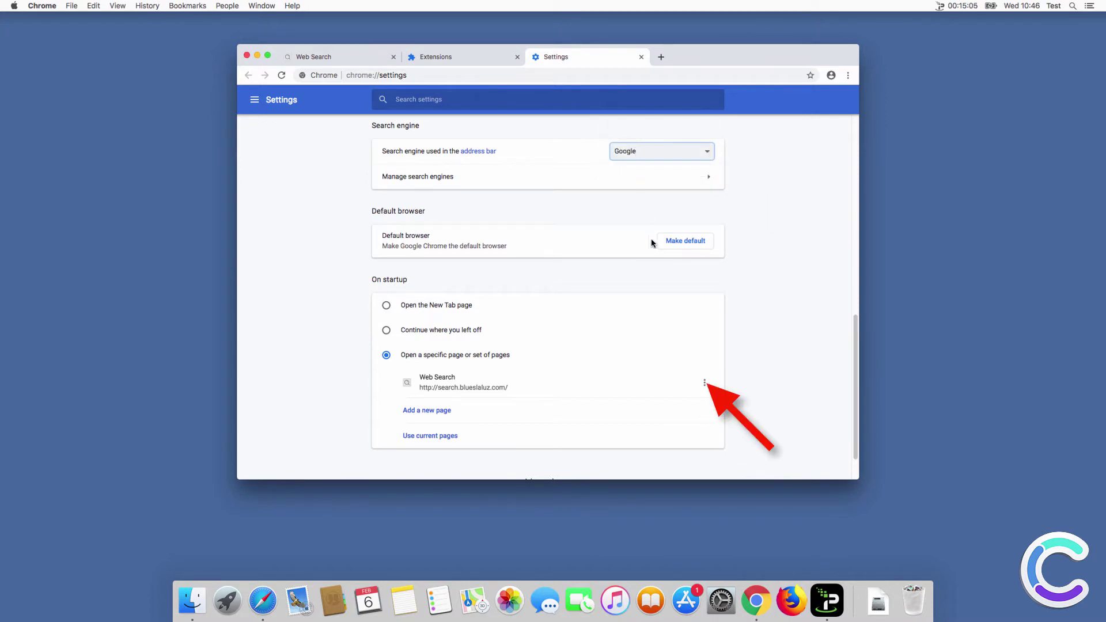
{"action": "left_click", "coordinate": [705, 384]}
{"action": "left_click", "coordinate": [701, 388]}
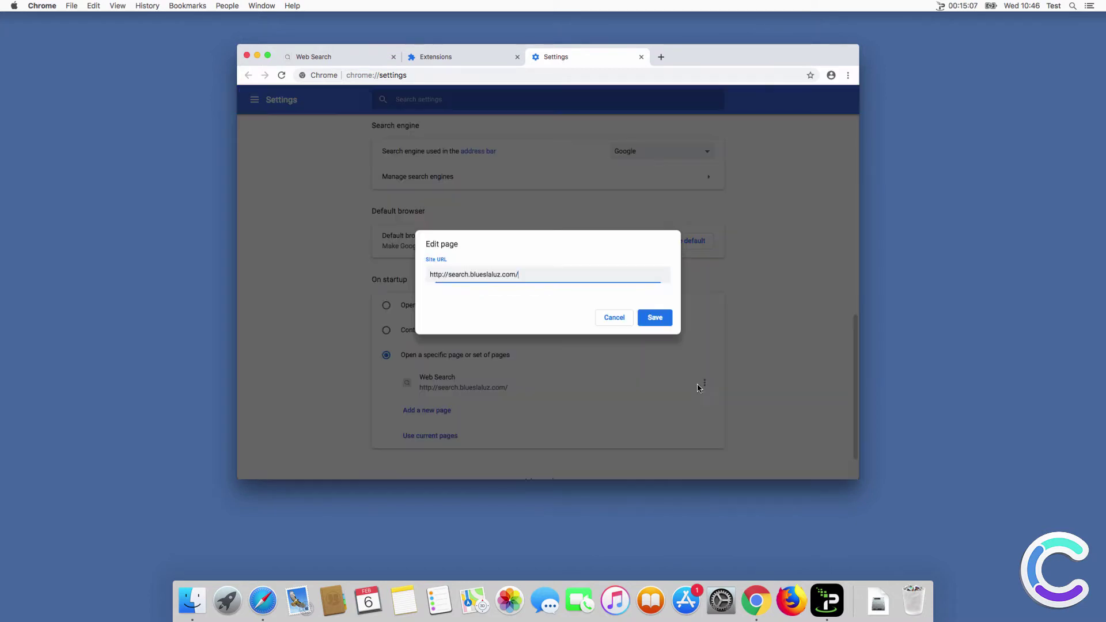
{"action": "key", "text": "super+a"}
{"action": "type", "text": "w"}
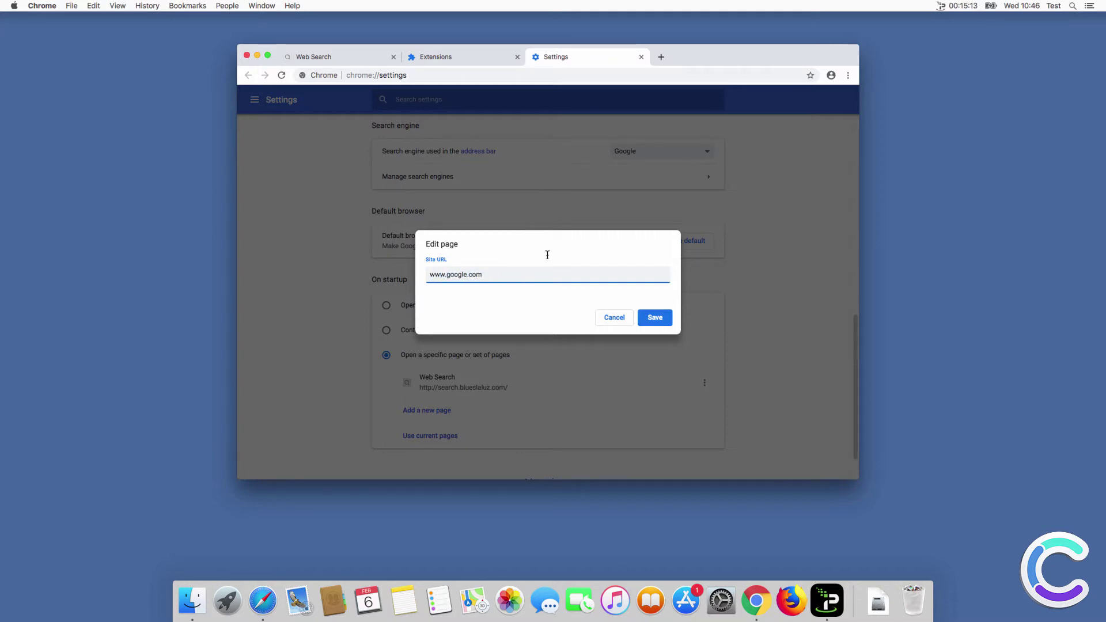
{"action": "left_click", "coordinate": [654, 318]}
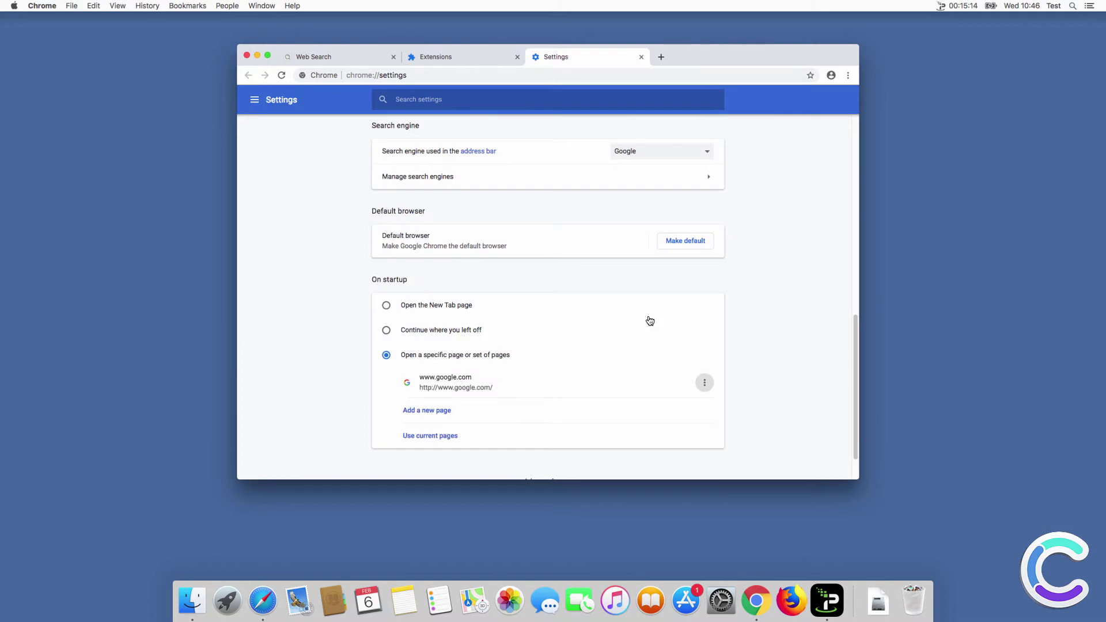
Step: Search 'search query' in a new Chrome tab to confirm Google results, then switch to Firefox
{"action": "left_click", "coordinate": [662, 58]}
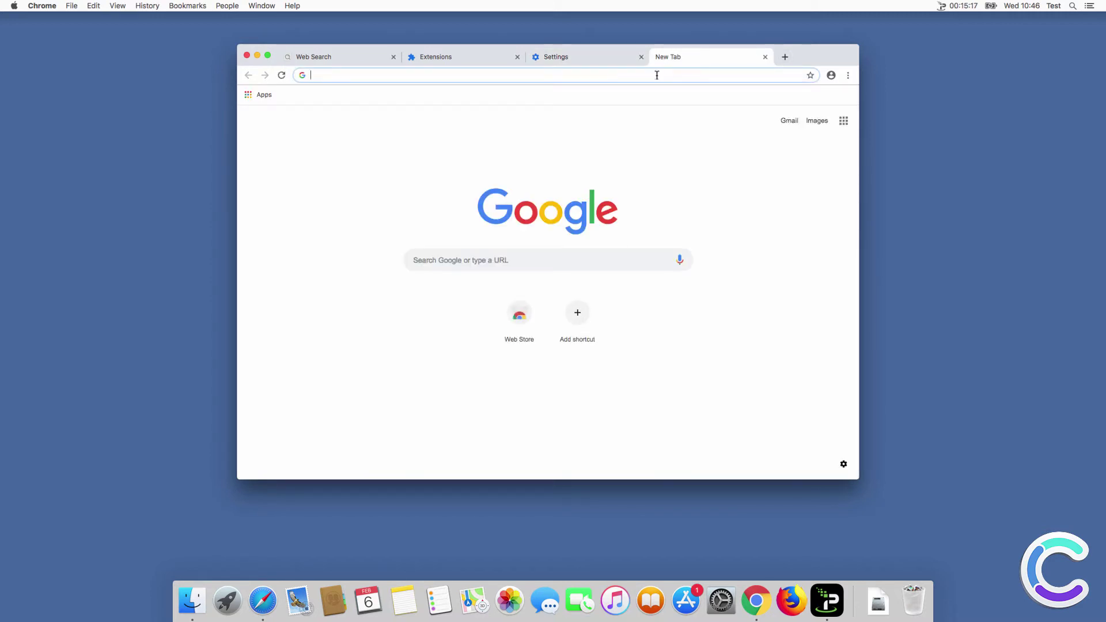
{"action": "type", "text": "search quer"}
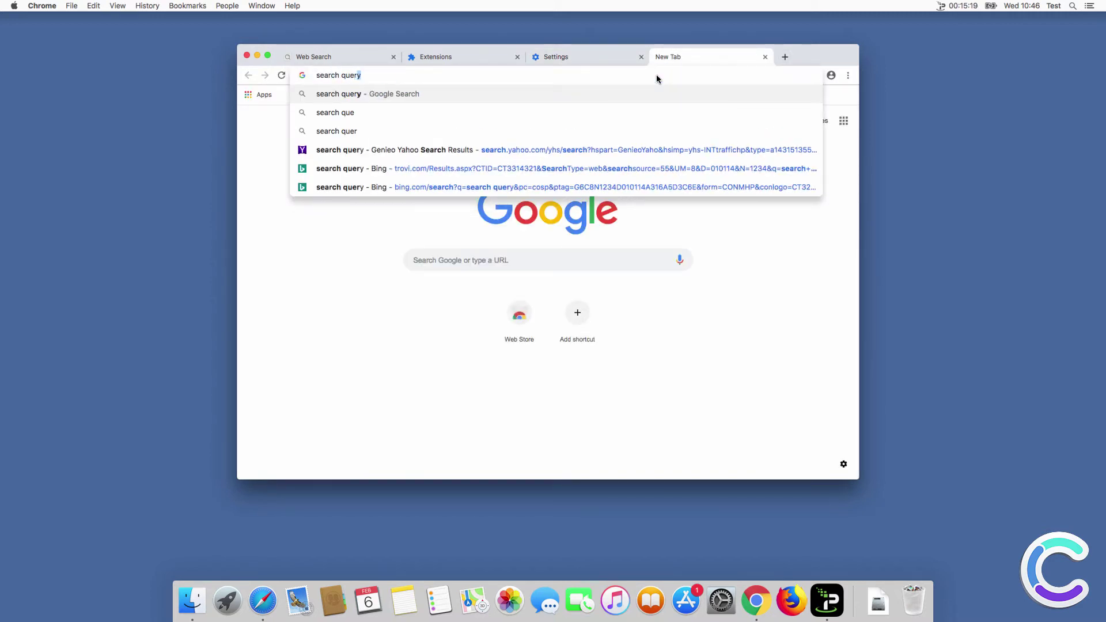
{"action": "type", "text": "y"}
{"action": "key", "text": "Return"}
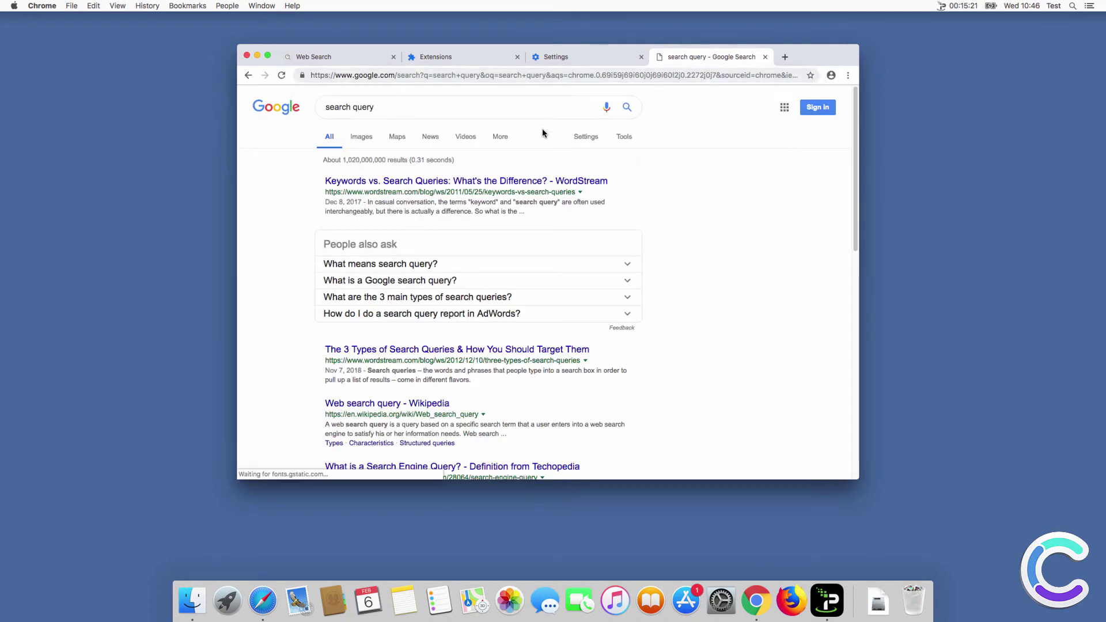
{"action": "left_click", "coordinate": [247, 55]}
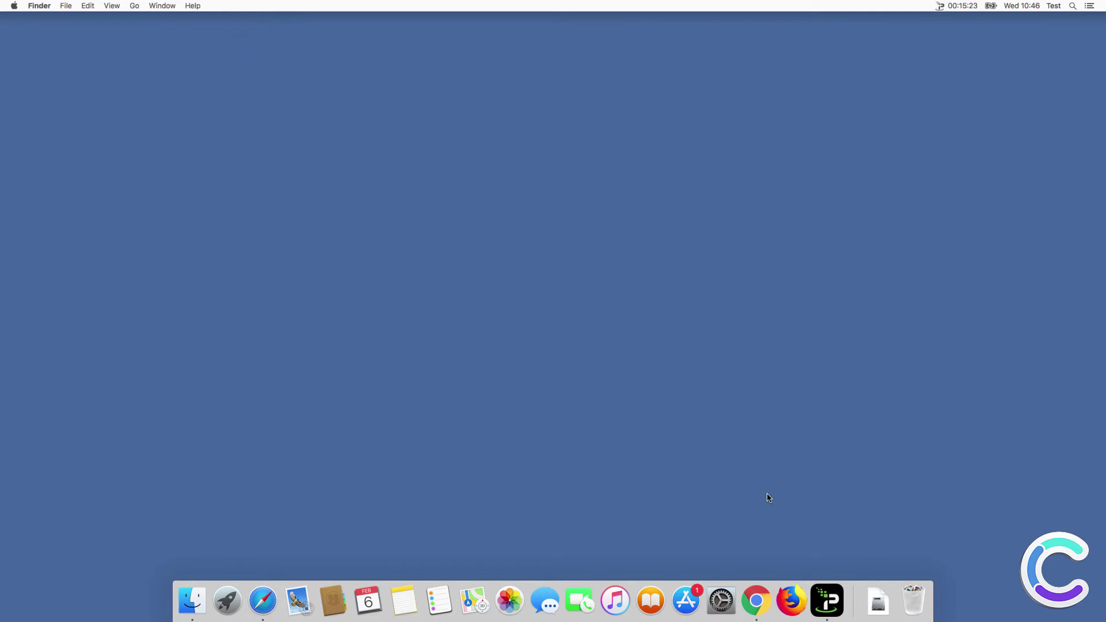
{"action": "left_click", "coordinate": [792, 600]}
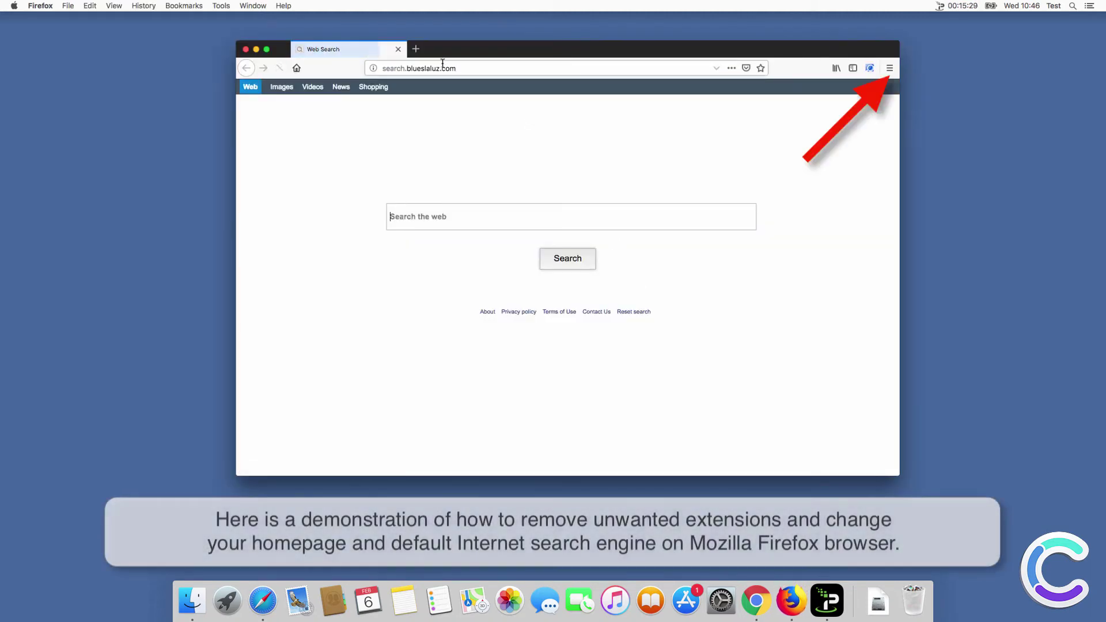
Step: Remove the AIO Search extension through Firefox's Add-ons manager
{"action": "left_click", "coordinate": [891, 68]}
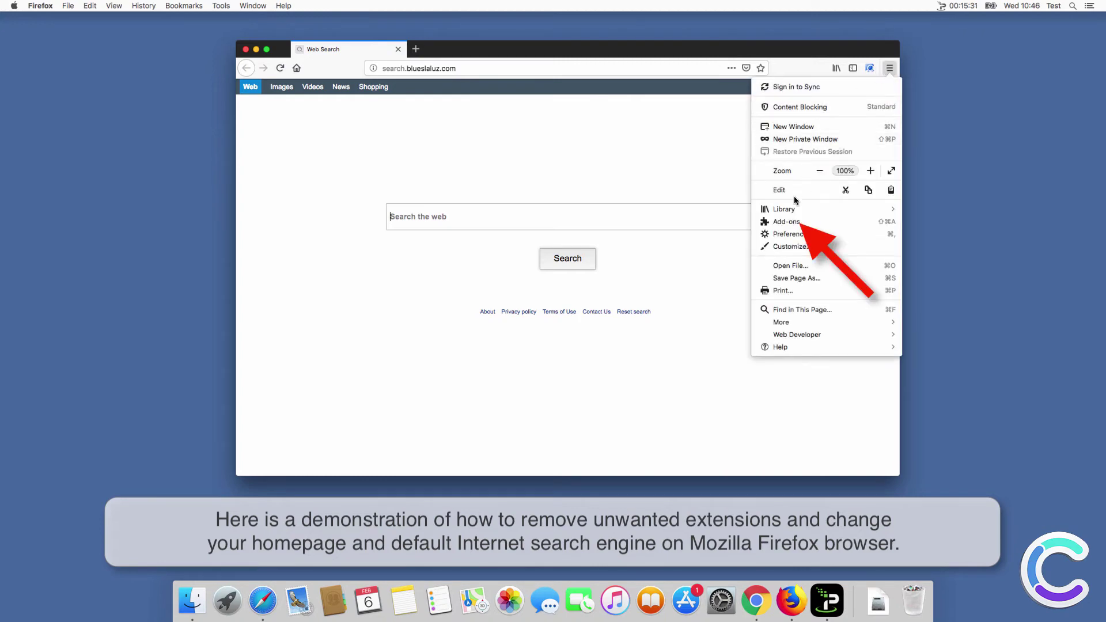
{"action": "left_click", "coordinate": [795, 223]}
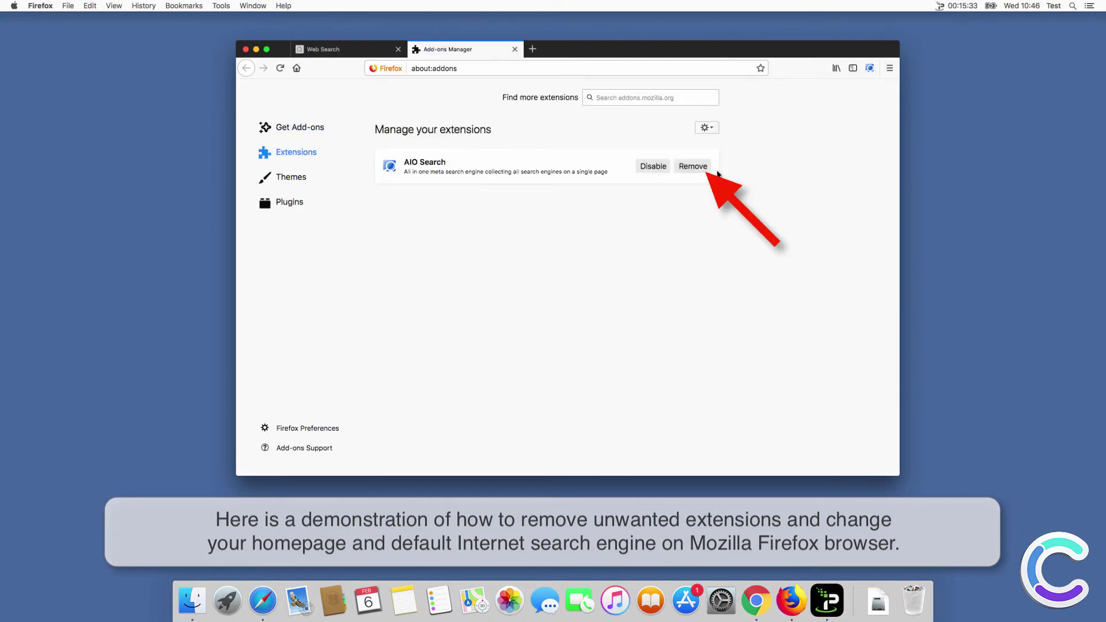
{"action": "left_click", "coordinate": [702, 167]}
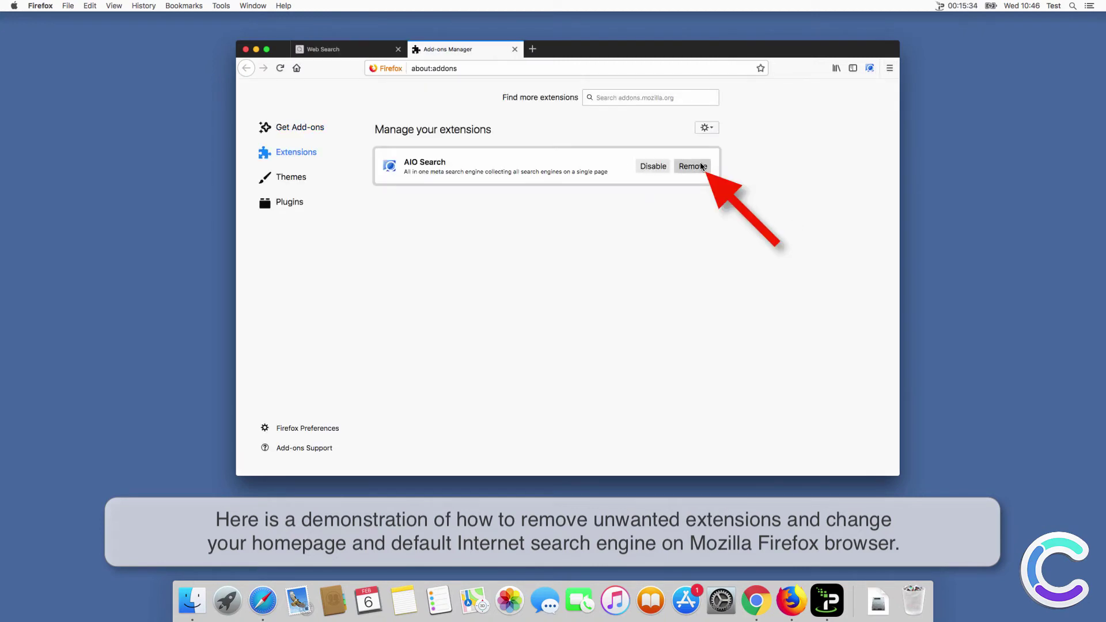
{"action": "left_click", "coordinate": [890, 69]}
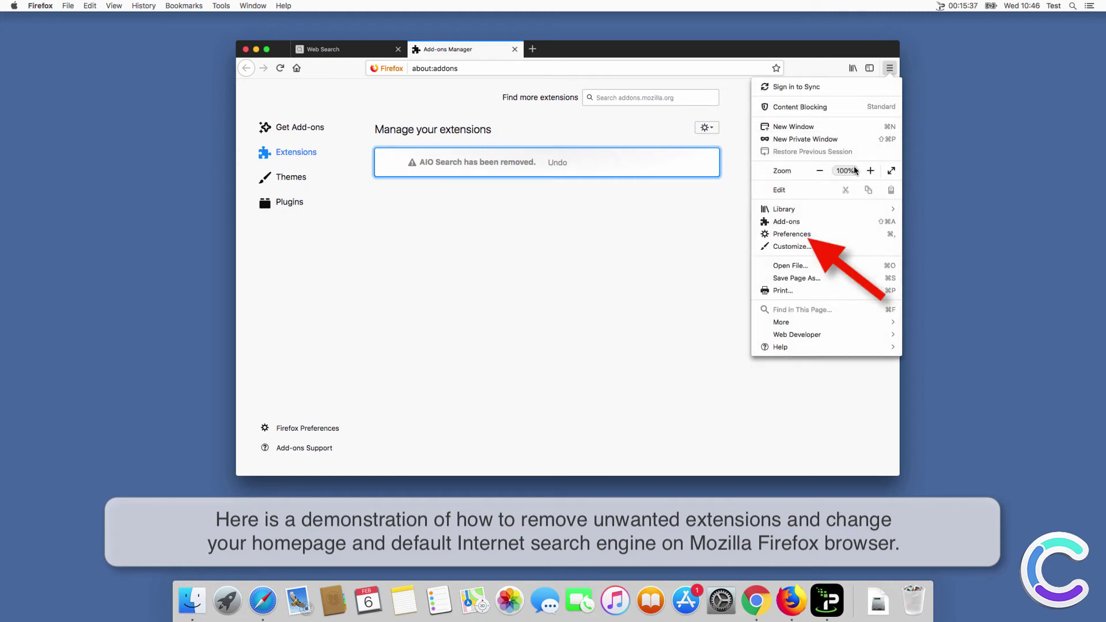
{"action": "left_click", "coordinate": [821, 233]}
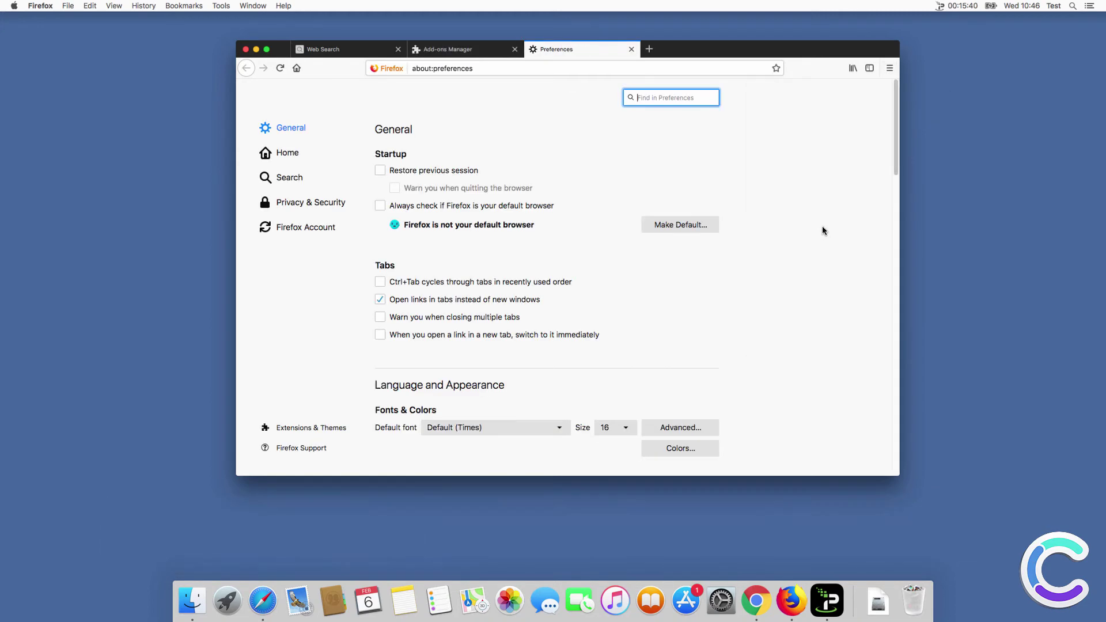
{"action": "left_click", "coordinate": [301, 155]}
{"action": "triple_click", "coordinate": [571, 218]}
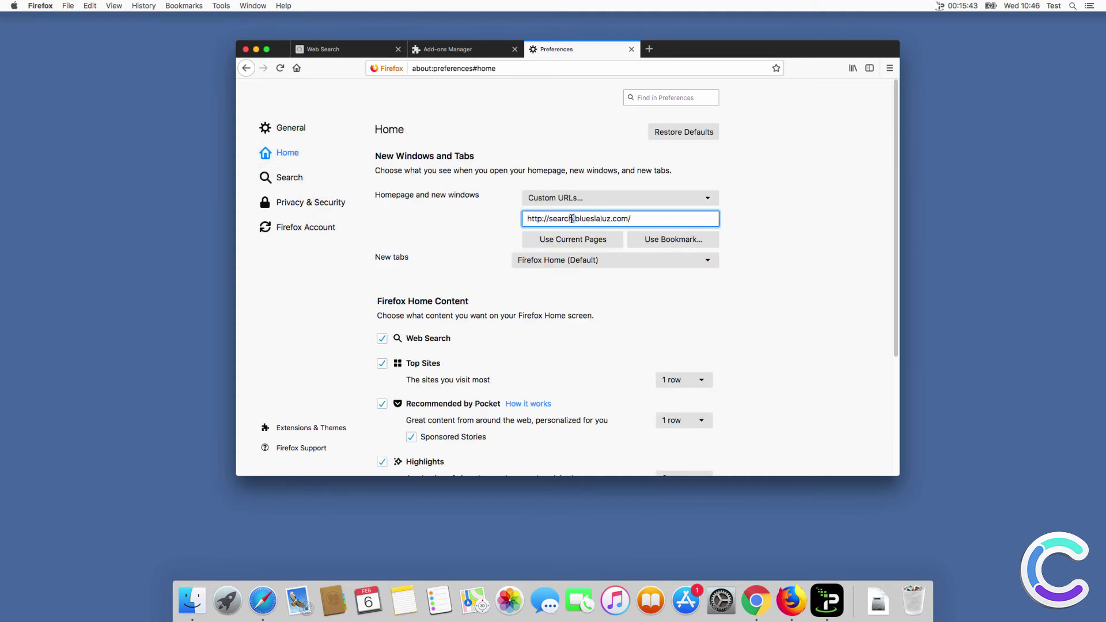
{"action": "type", "text": "www.google.com"}
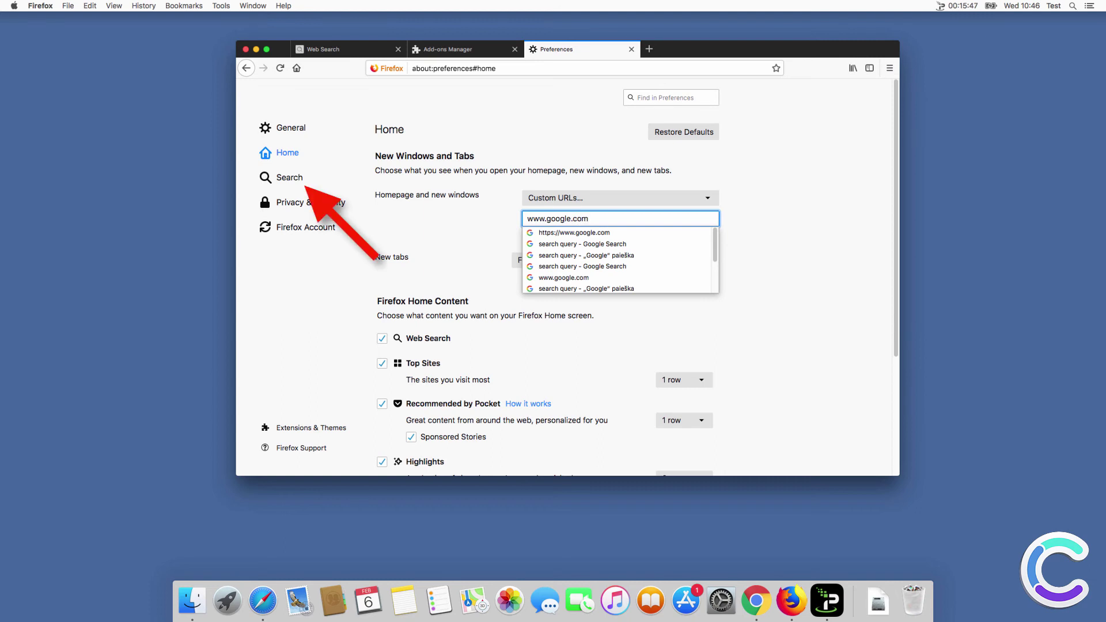
{"action": "left_click", "coordinate": [470, 242]}
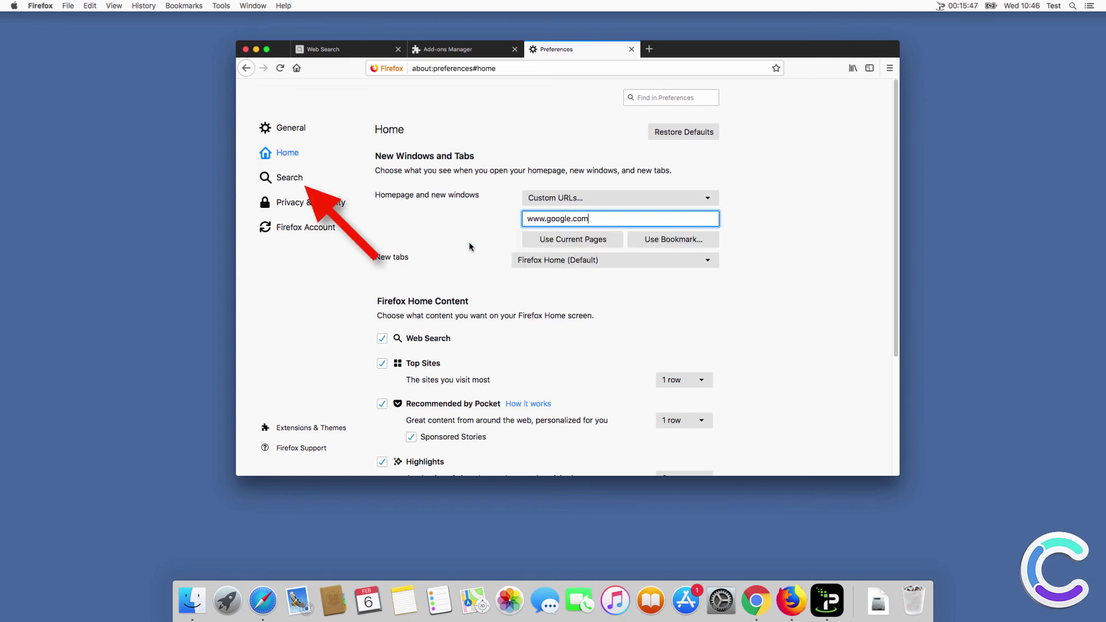
Step: Switch Firefox's default search engine from Bing to Google
{"action": "left_click", "coordinate": [317, 181]}
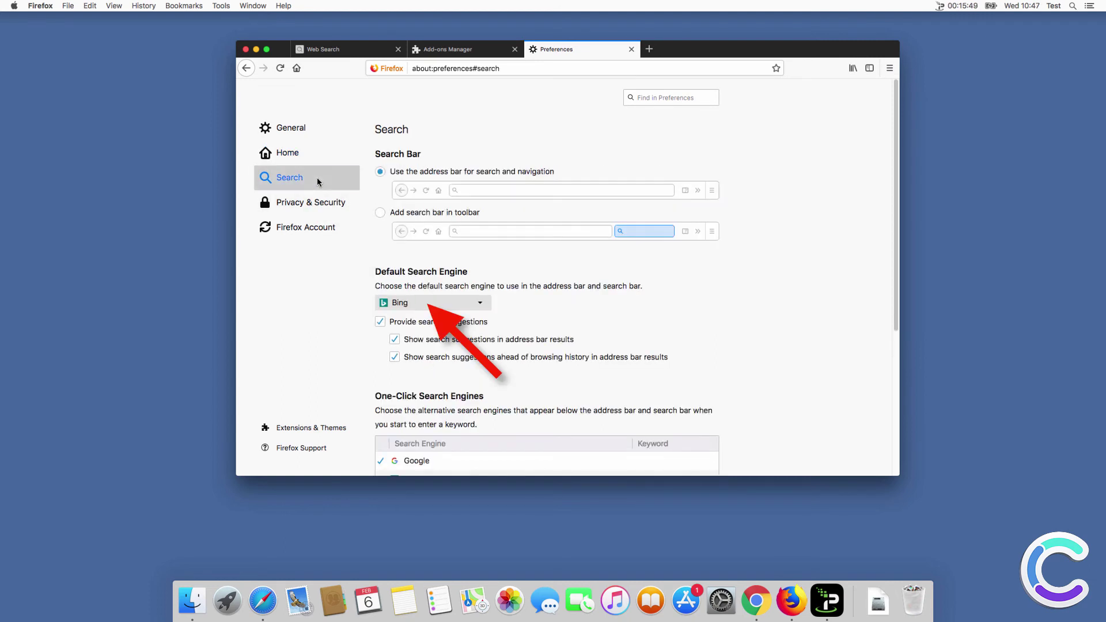
{"action": "left_click", "coordinate": [411, 305]}
{"action": "left_click", "coordinate": [412, 291]}
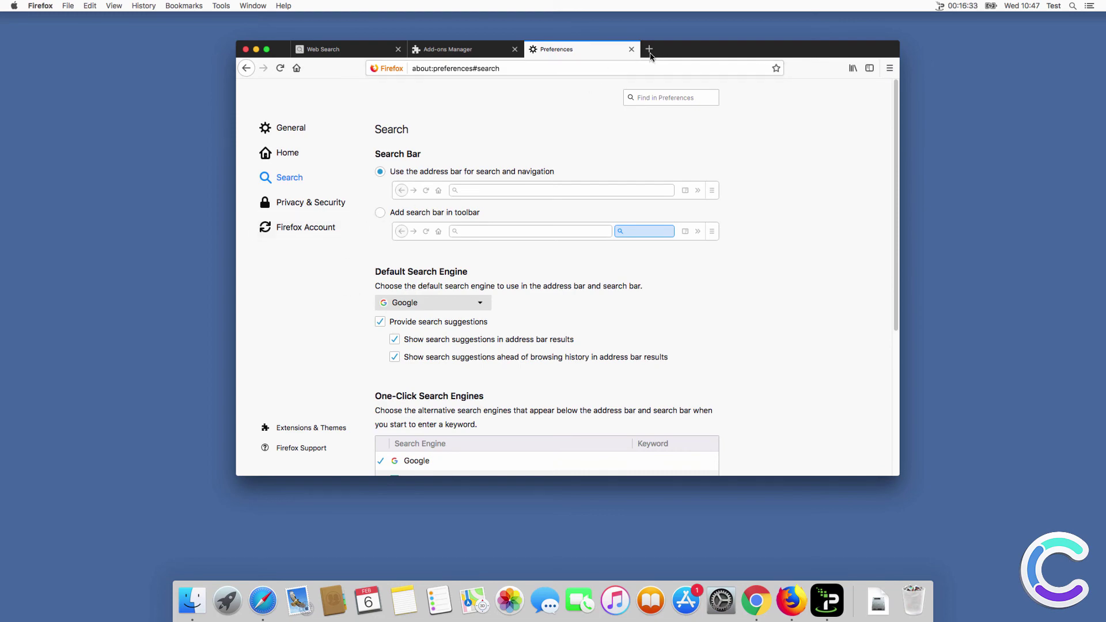
Step: Search 'search query' in a new Firefox tab to confirm Google results, then close Firefox
{"action": "left_click", "coordinate": [649, 50]}
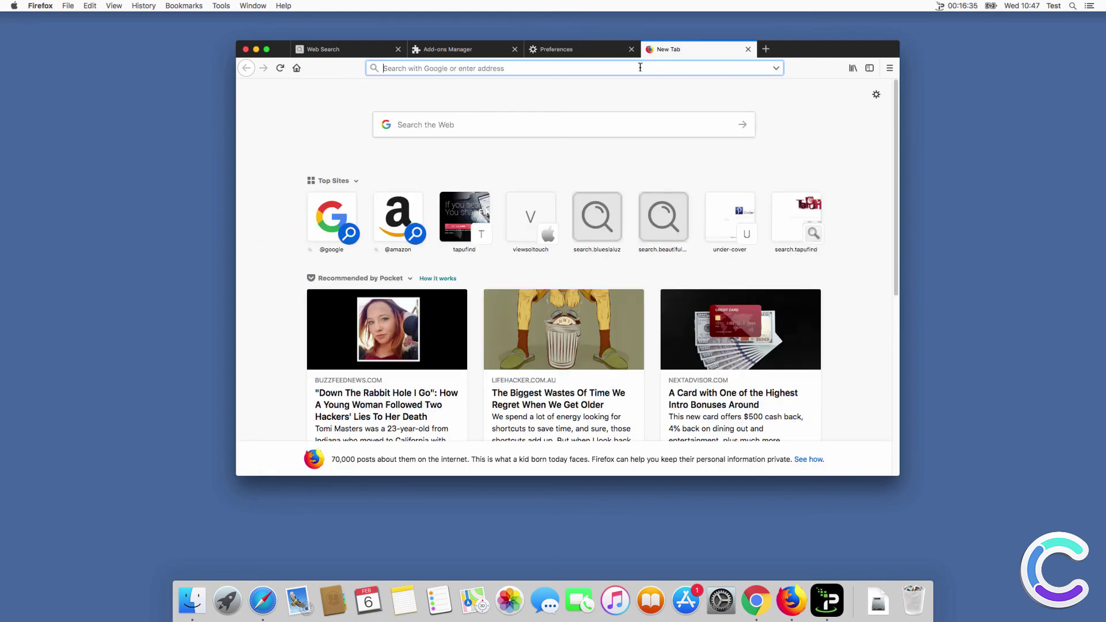
{"action": "type", "text": "search quer"}
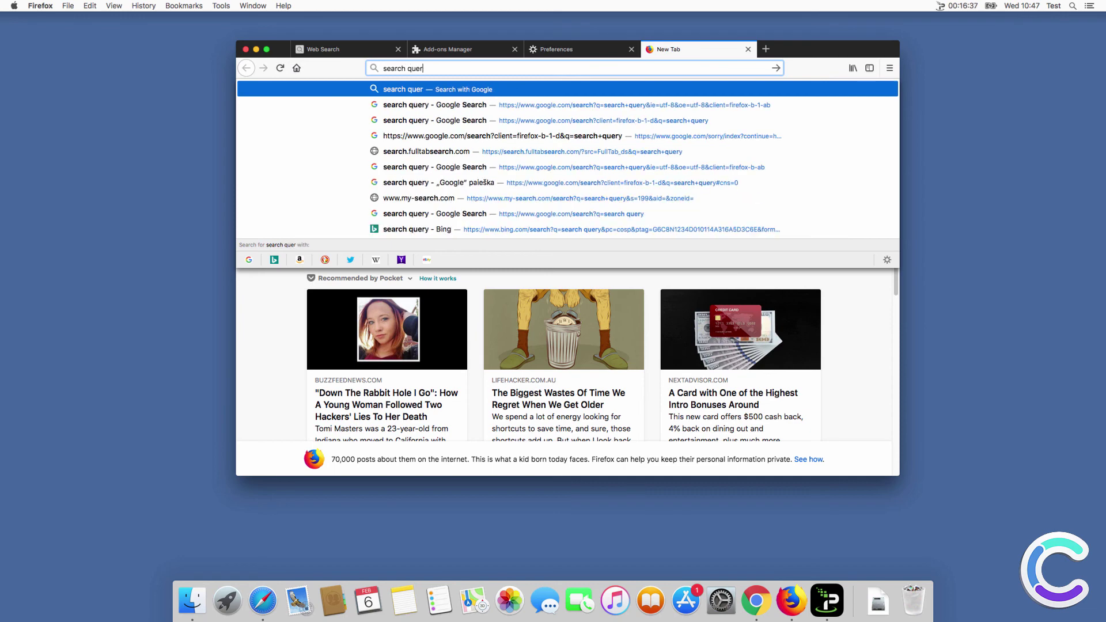
{"action": "type", "text": "y"}
{"action": "key", "text": "Return"}
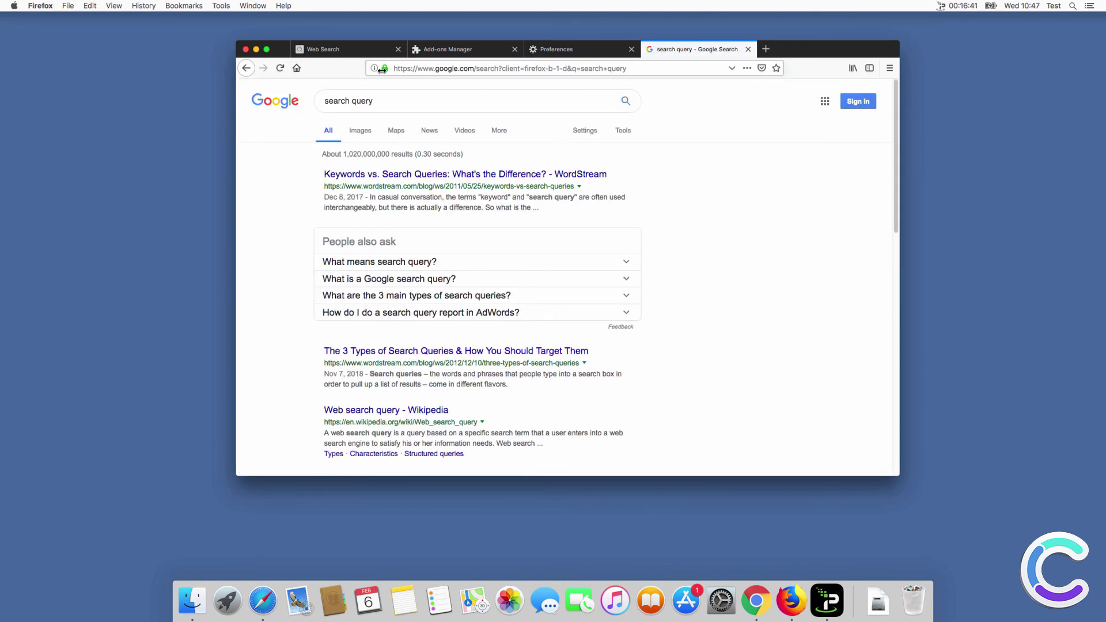
{"action": "left_click", "coordinate": [245, 50]}
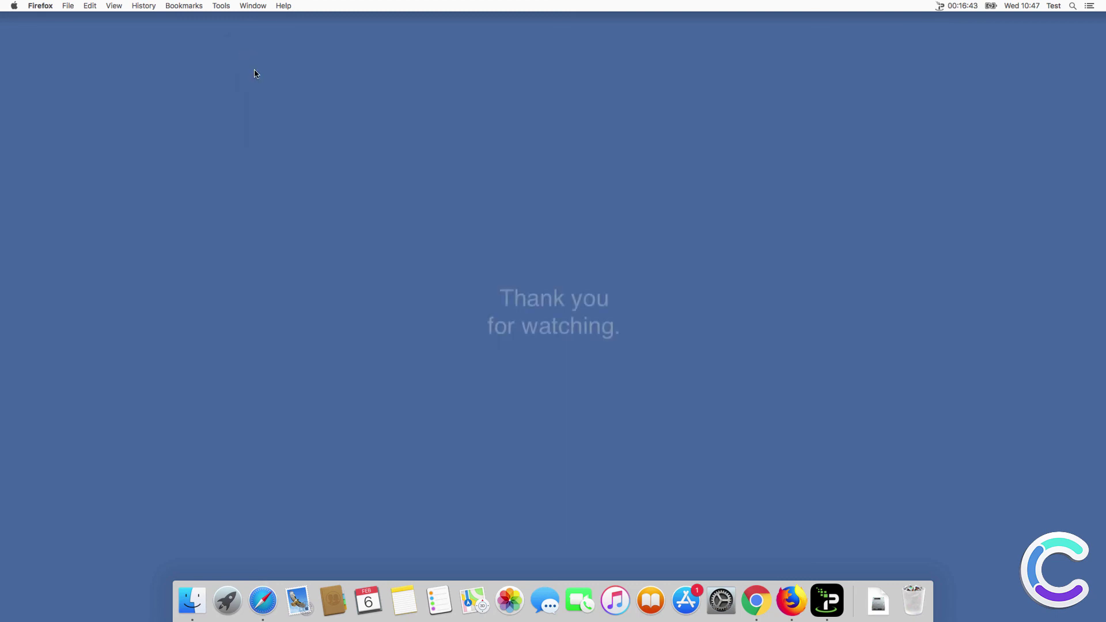
{"action": "left_click", "coordinate": [363, 198]}
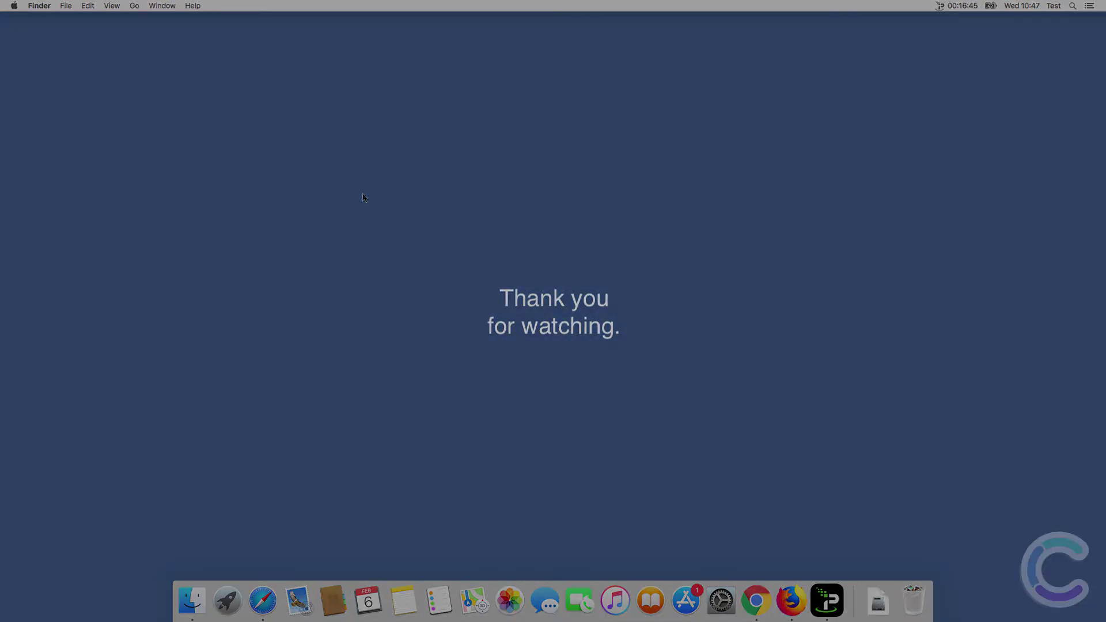